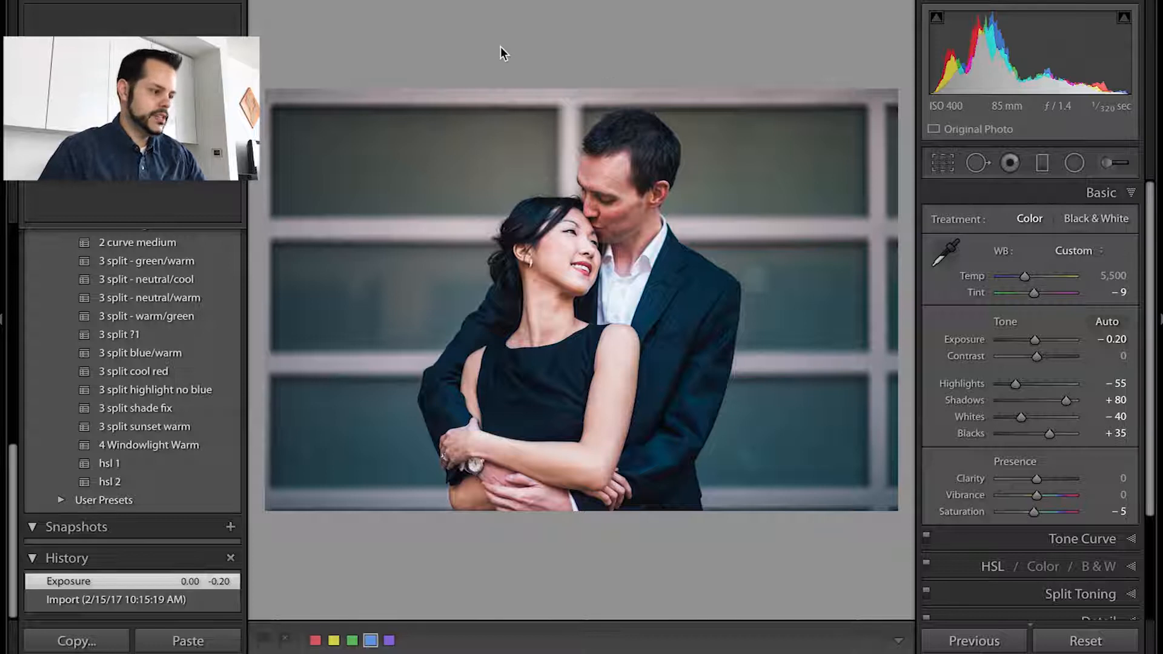
Save the photo's current edit as a snapshot named "color 1"
scroll(112, 343, up, 5)
scroll(111, 343, down, 5)
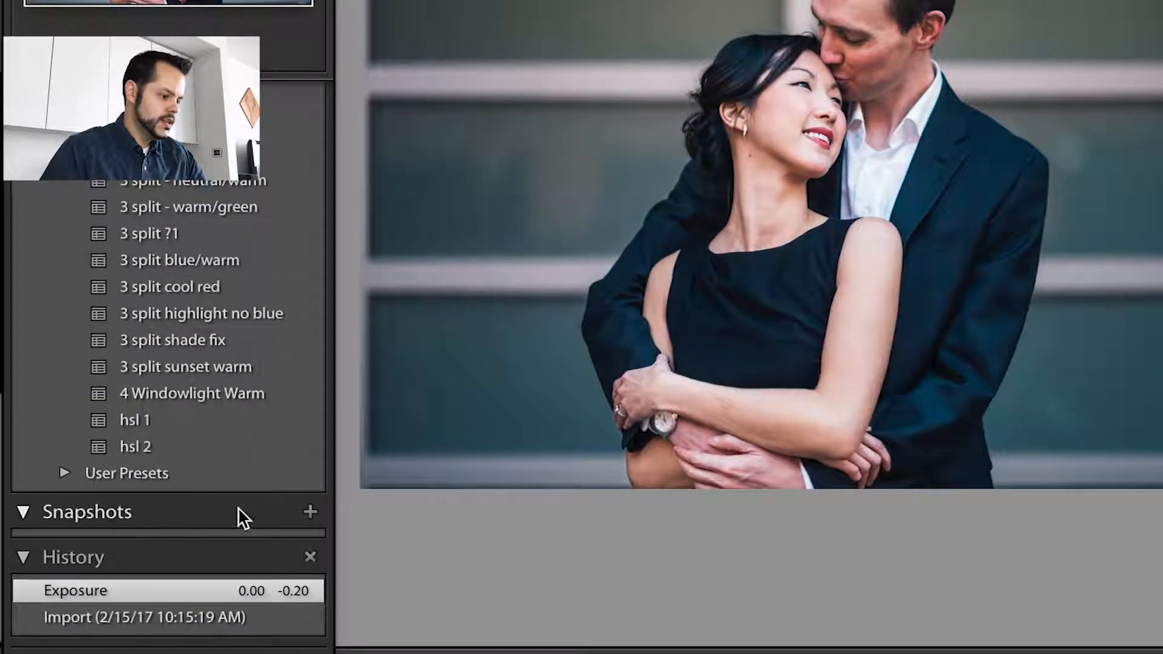
click(309, 512)
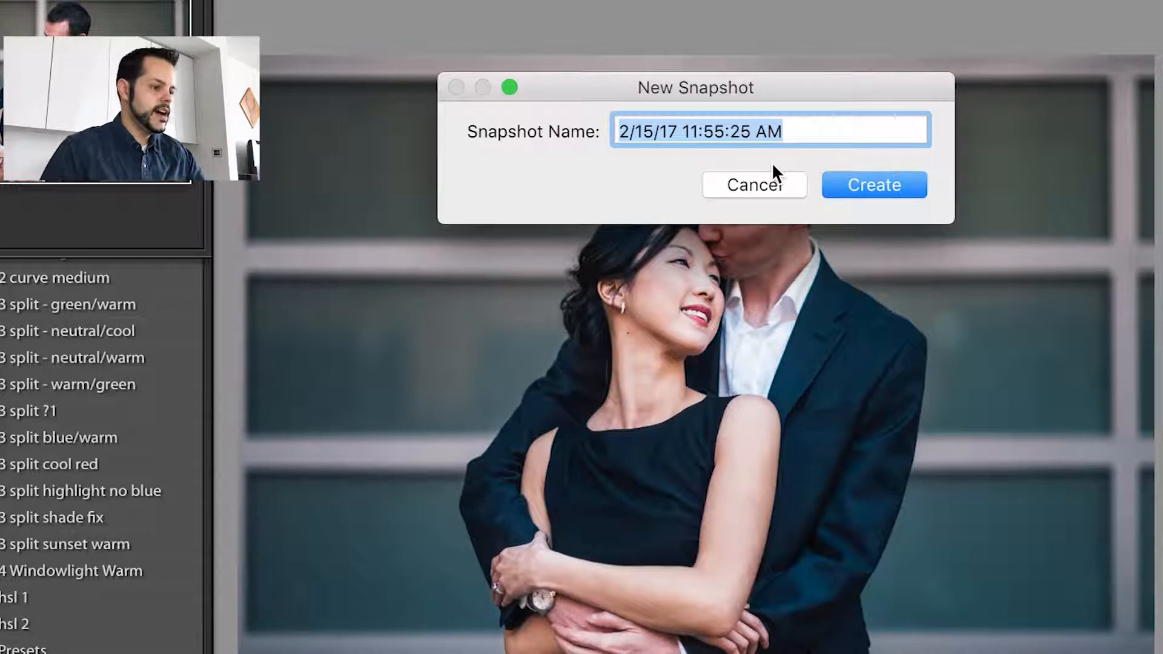
text(color 1)
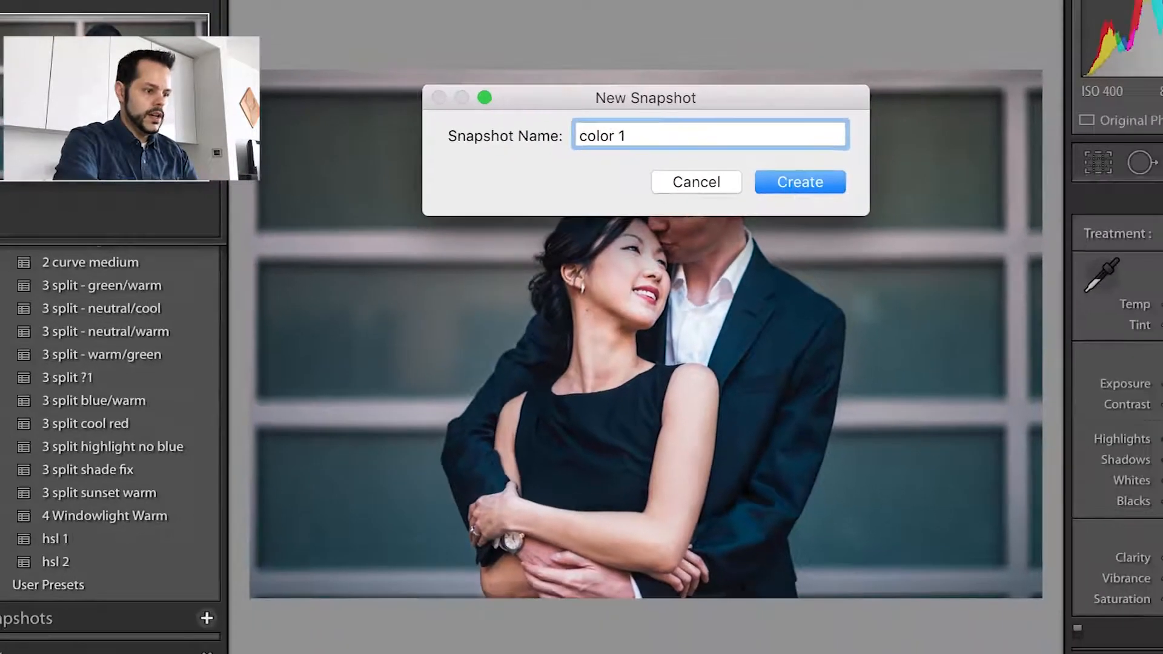
key(Return)
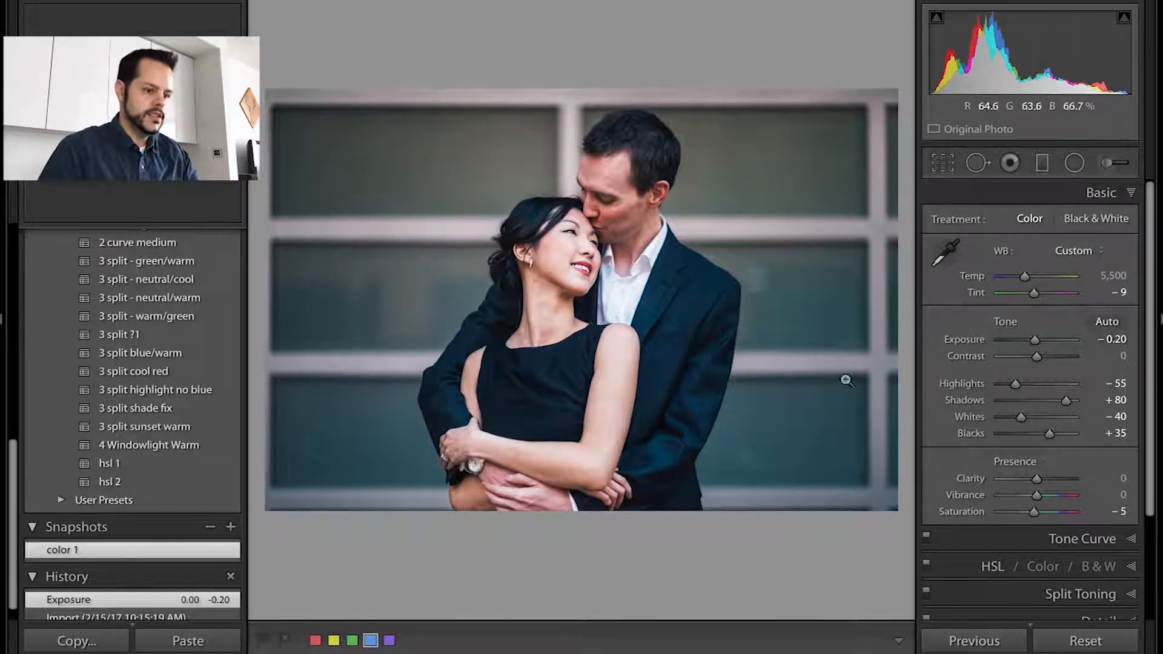
Warm the photo's white balance temperature to 6,562 and lower the exposure to −0.60
click(1035, 277)
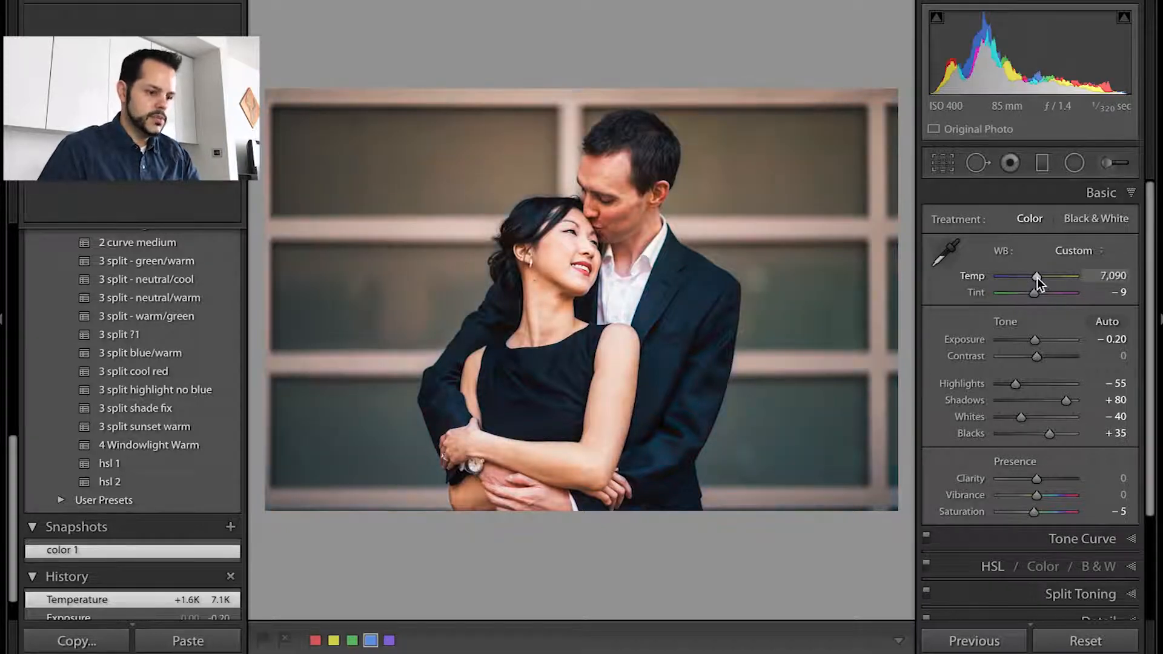
drag(1038, 277, 1034, 279)
key(Down)
key(Down)
key(Down)
key(Down)
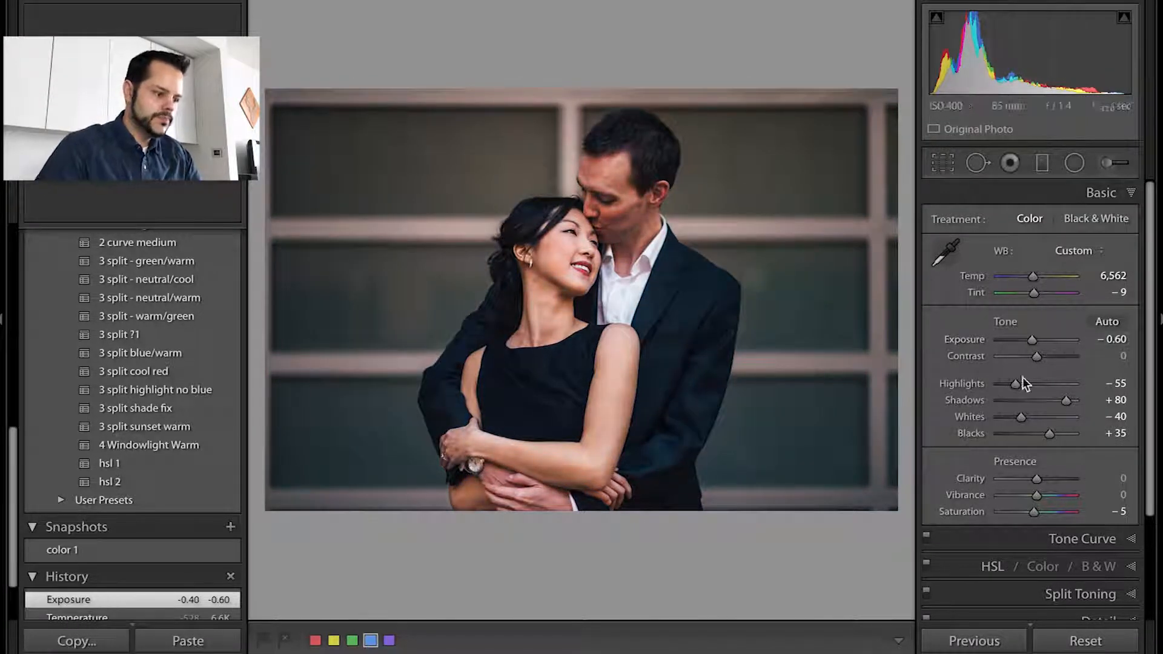
Deepen the dark tones with Shadows at +46 and Blacks at −8, and cool the temperature to 5,942
click(1053, 403)
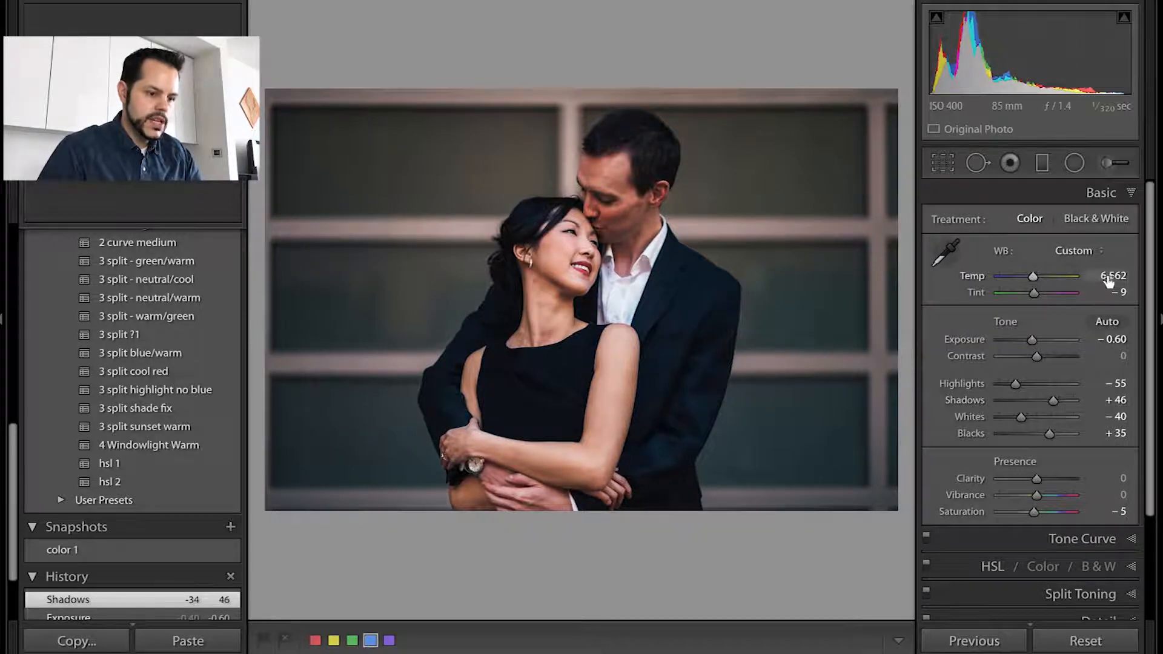
drag(1108, 279, 1094, 279)
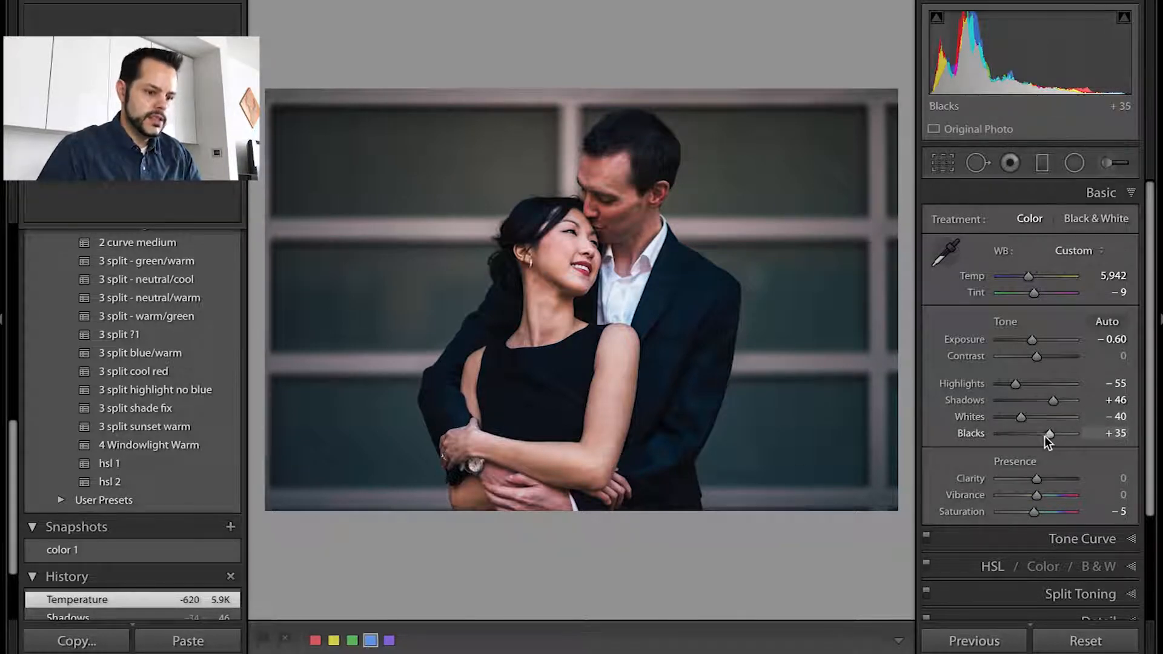
drag(1050, 436, 1032, 436)
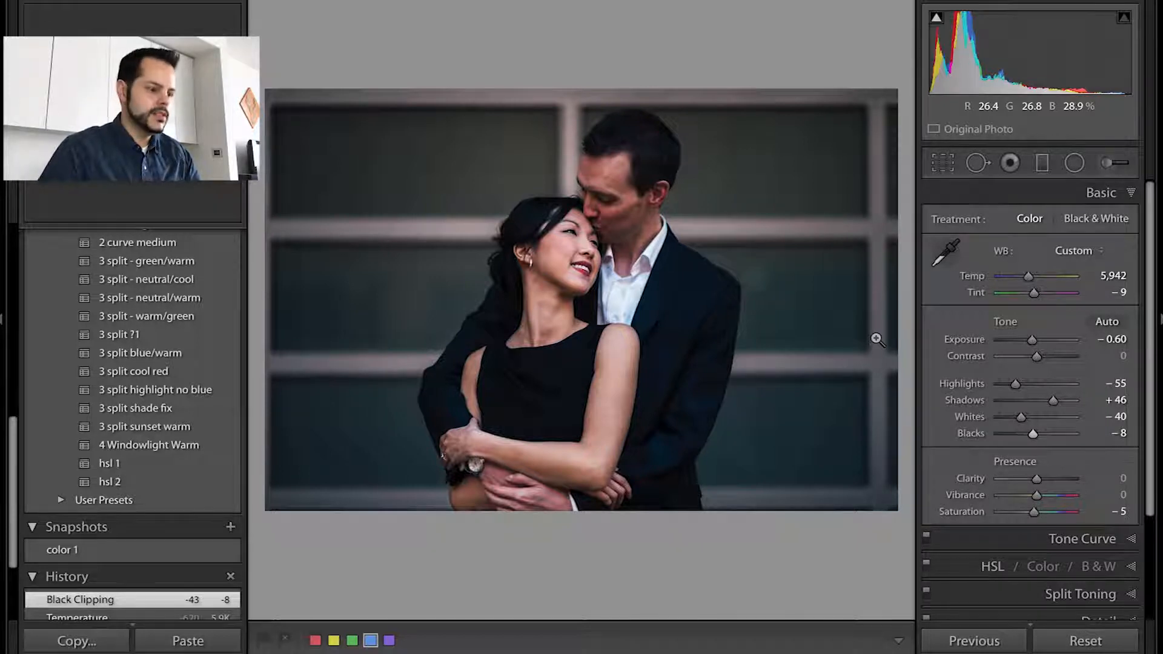
Save the darker edit as a new snapshot named "color 2 moody"
click(230, 528)
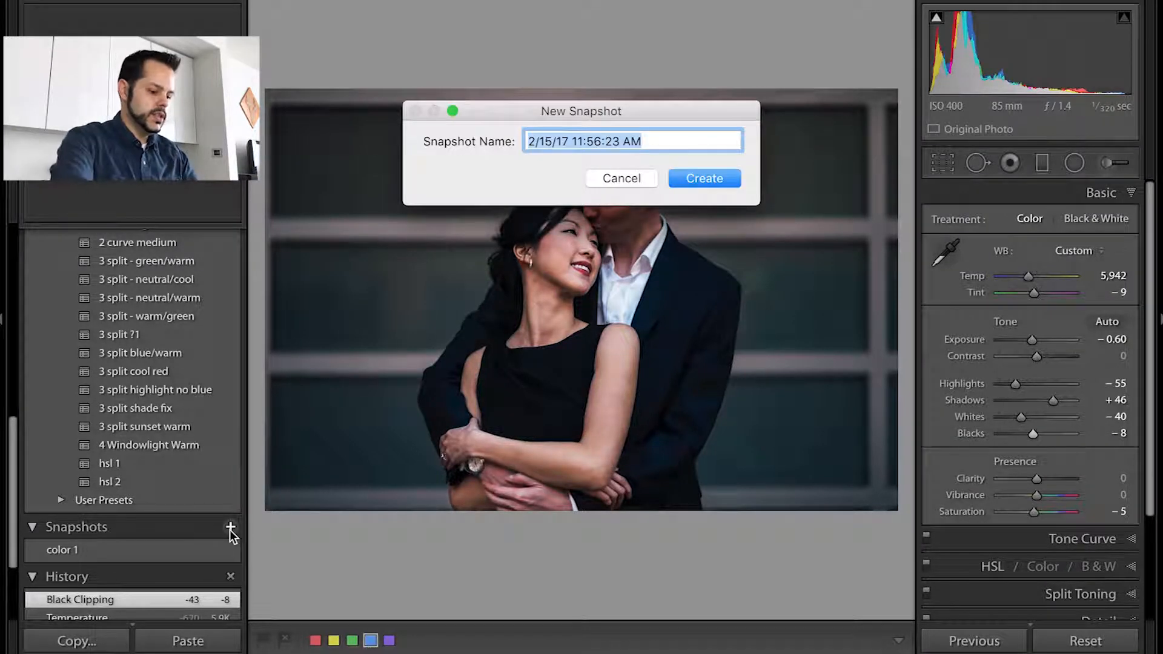
text(color 2)
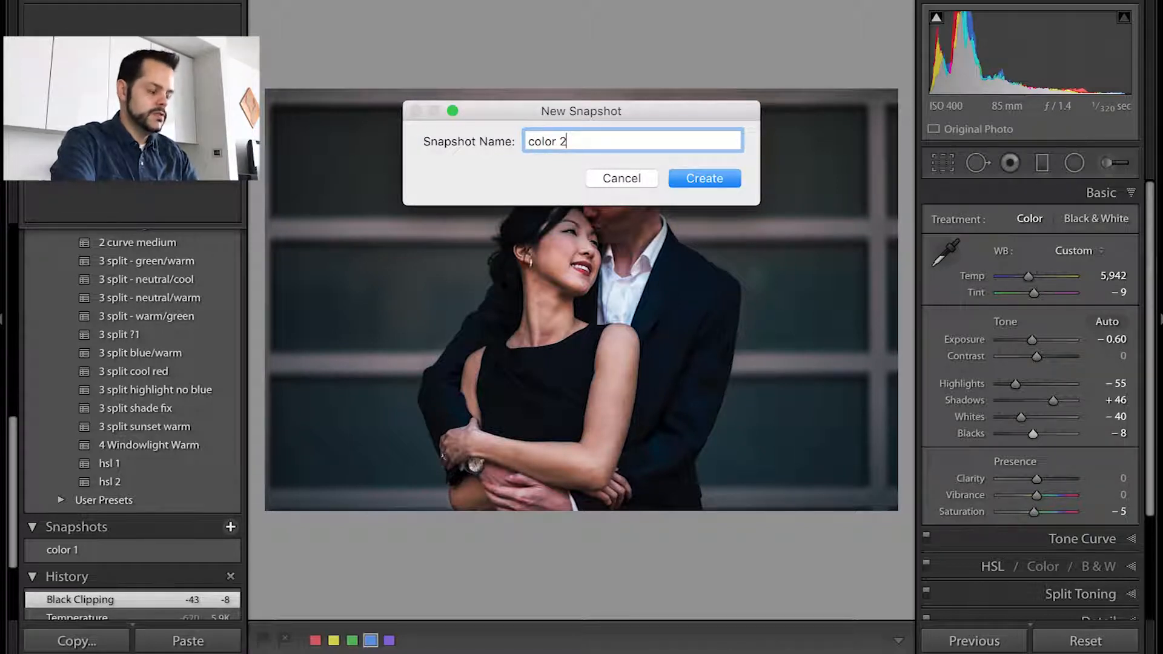
text(moody)
key(Return)
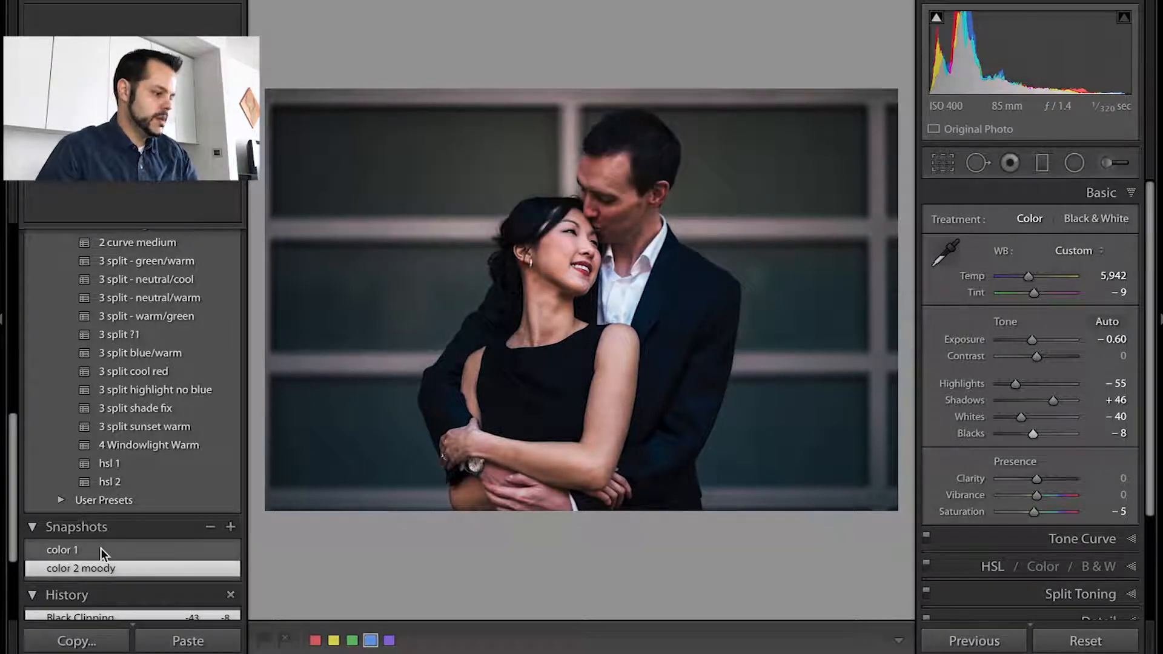
Compare the color 1 and color 2 moody snapshots by switching between them, ending on color 2 moody
click(65, 551)
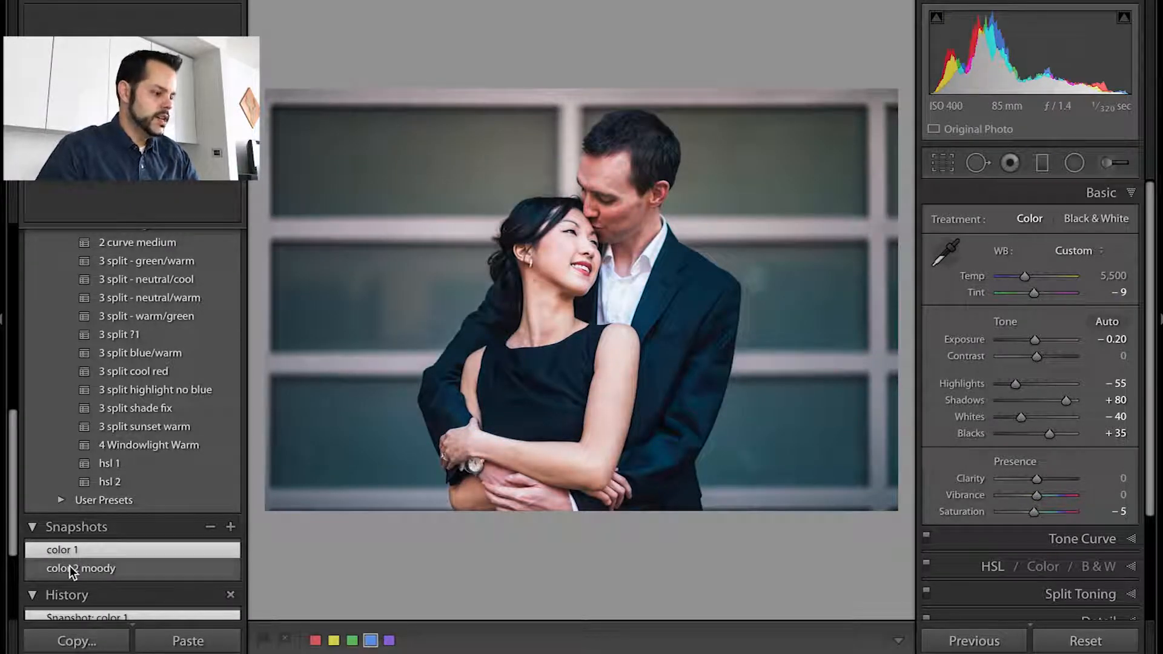
click(71, 567)
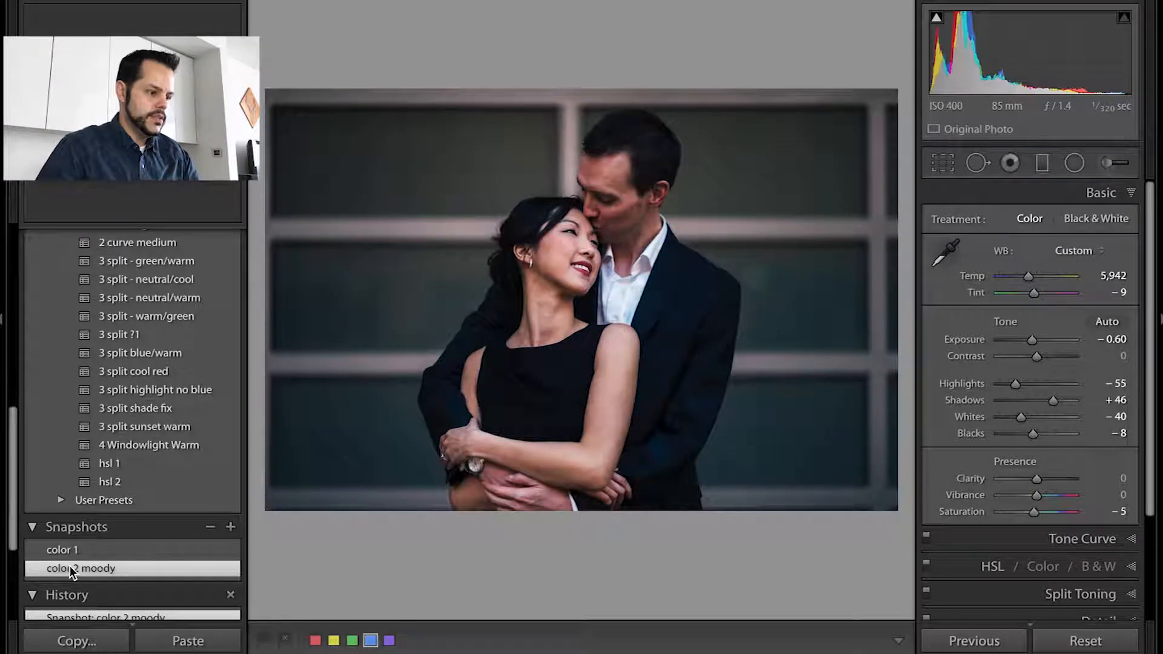
click(117, 551)
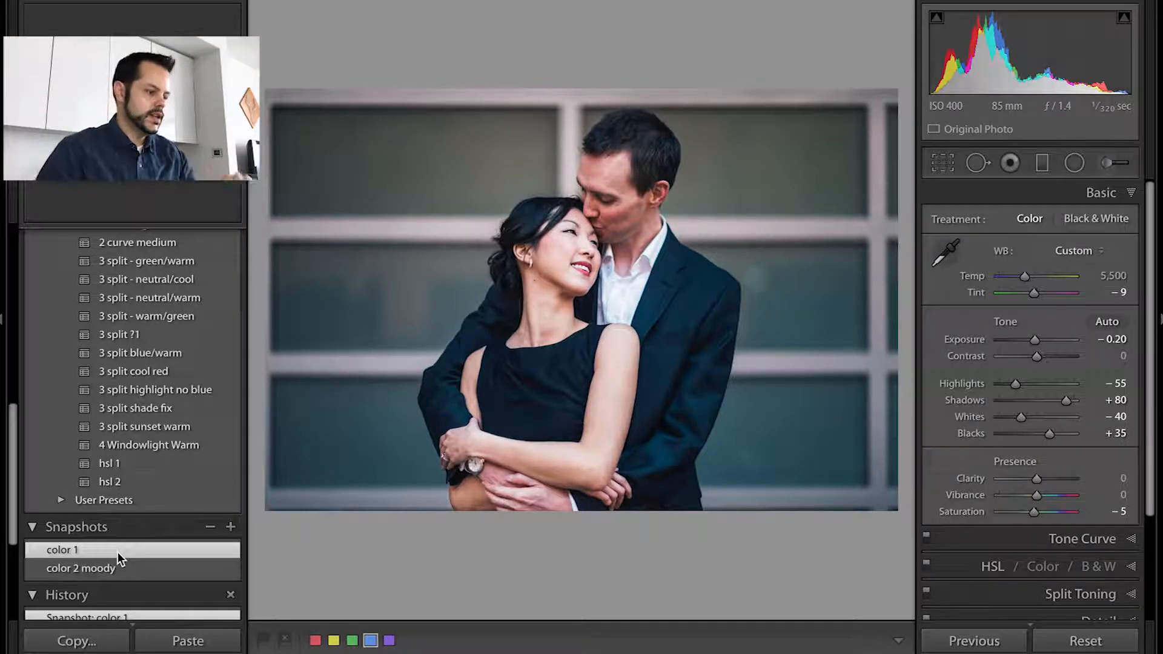
click(105, 569)
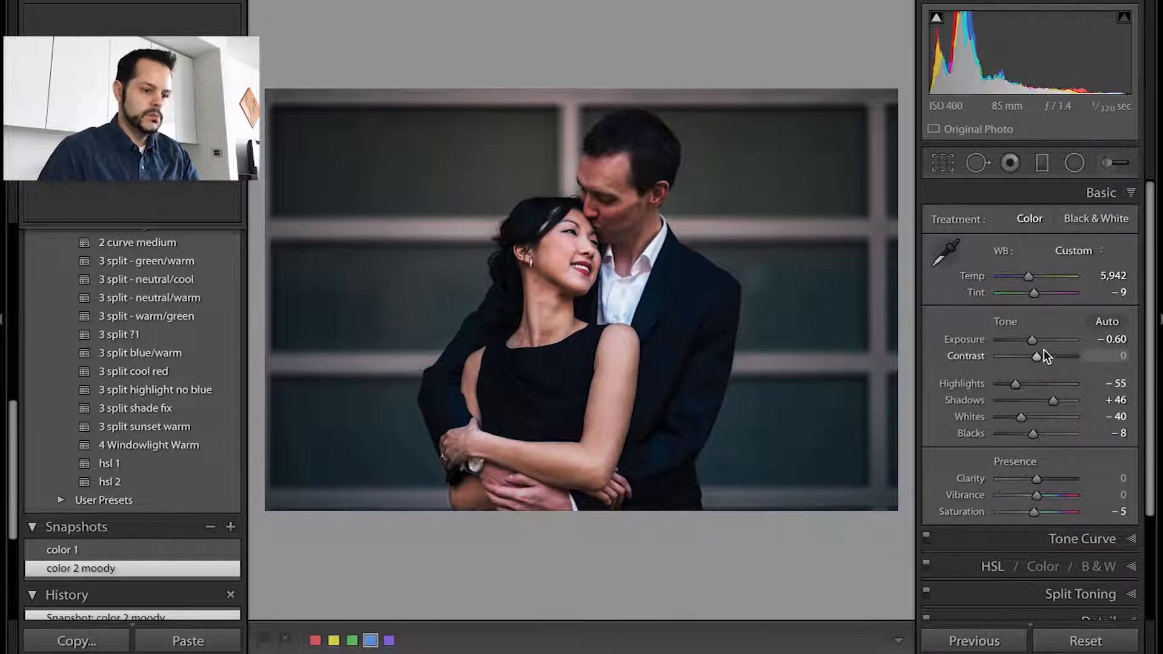
Update the color 2 moody snapshot with exposure −0.40 and temperature 5,804, and compare it with color 1
drag(1034, 342, 1034, 341)
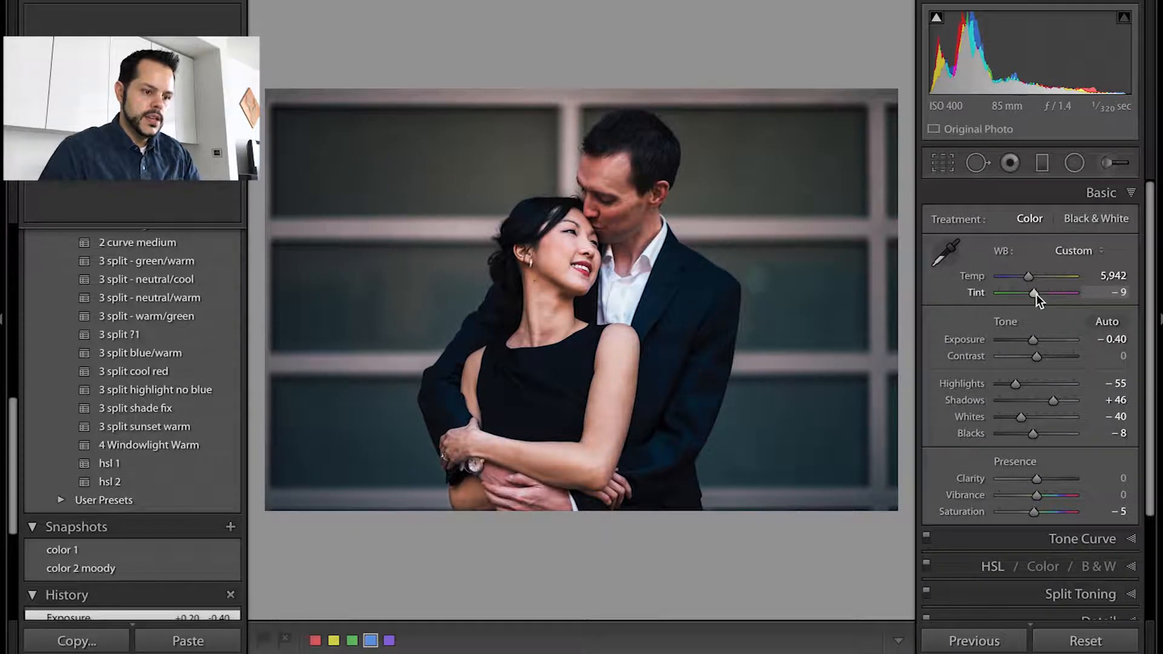
drag(1099, 278, 1096, 278)
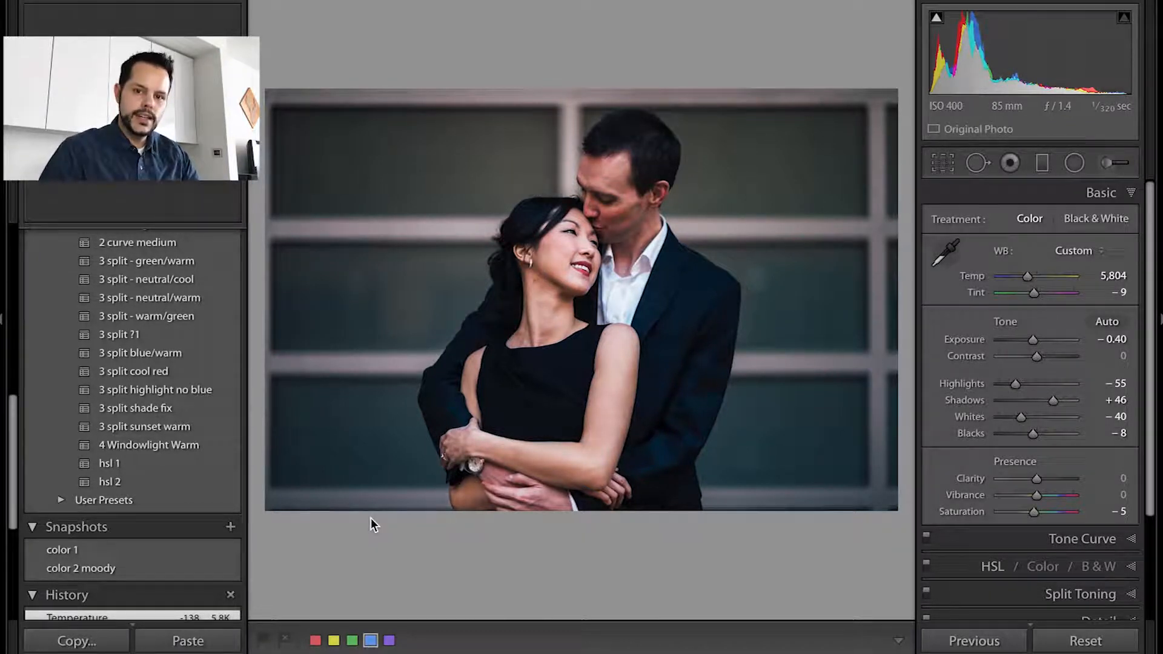
right_click(95, 573)
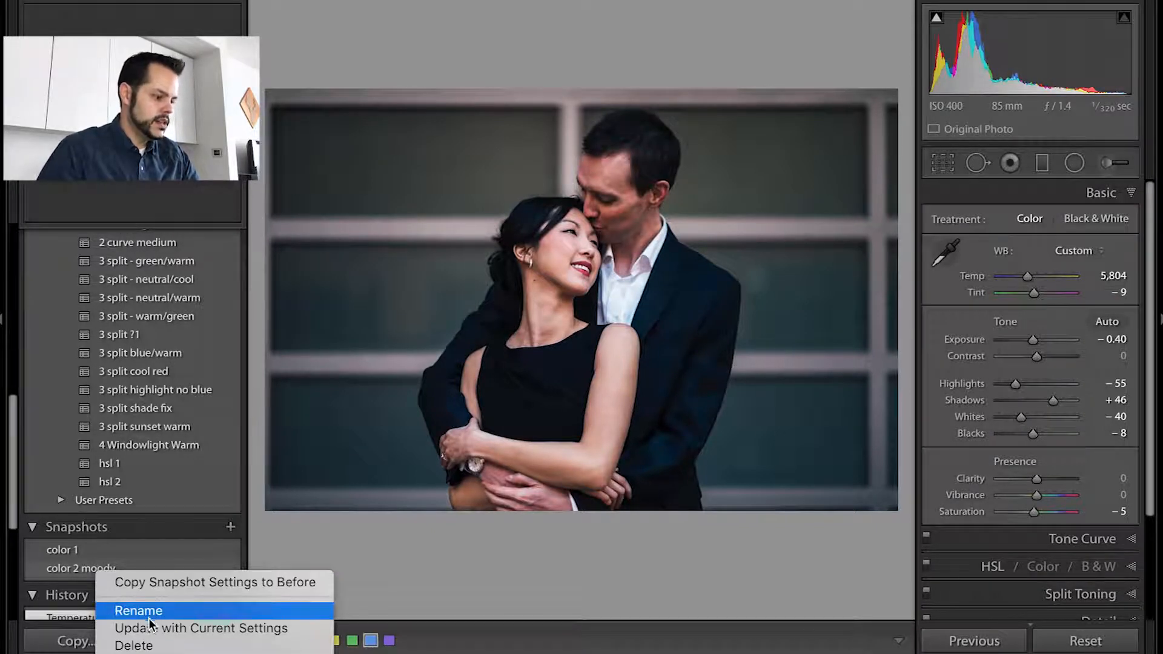
click(147, 634)
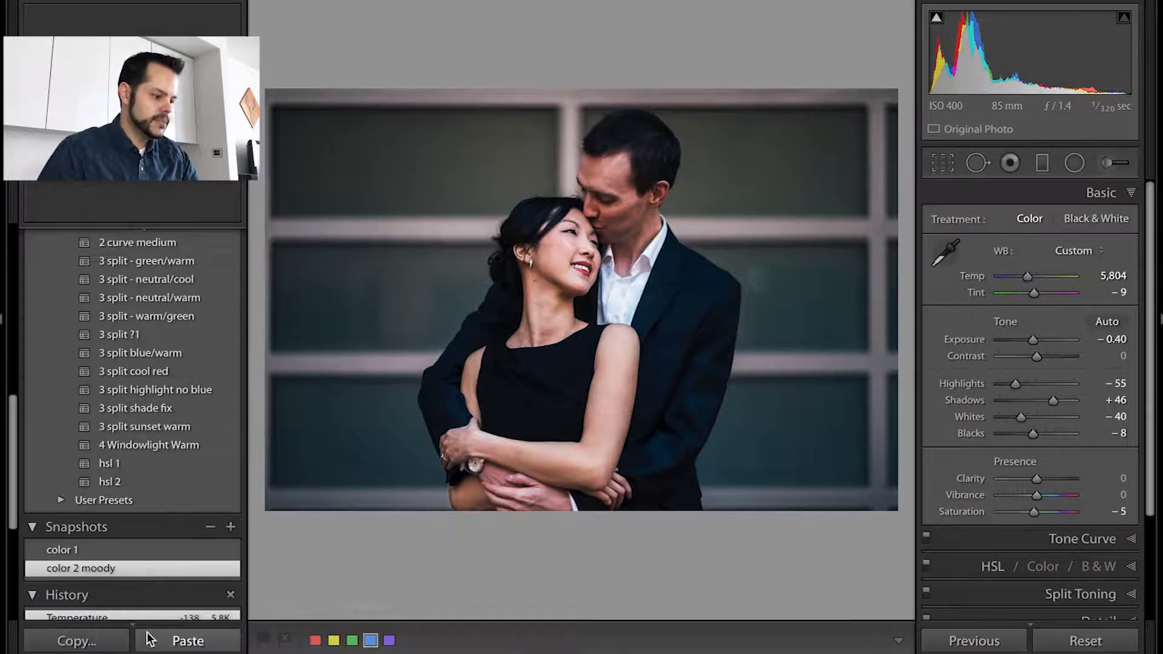
click(91, 549)
click(94, 567)
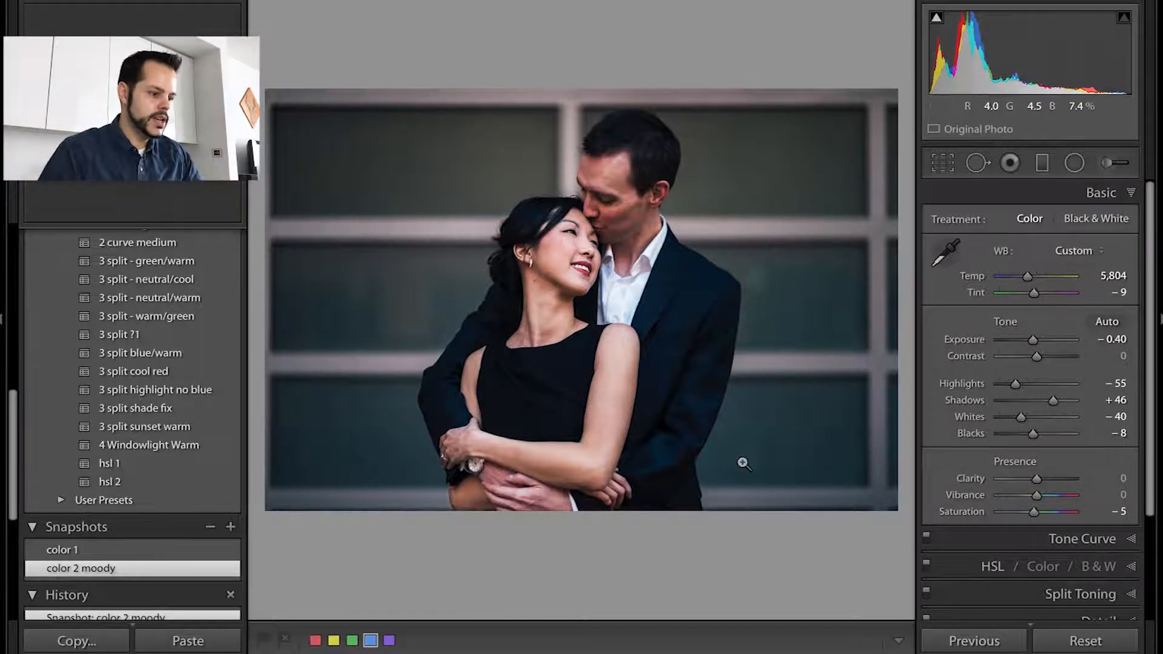
Convert the color 1 version to black and white and save it as a snapshot named "bw"
click(89, 550)
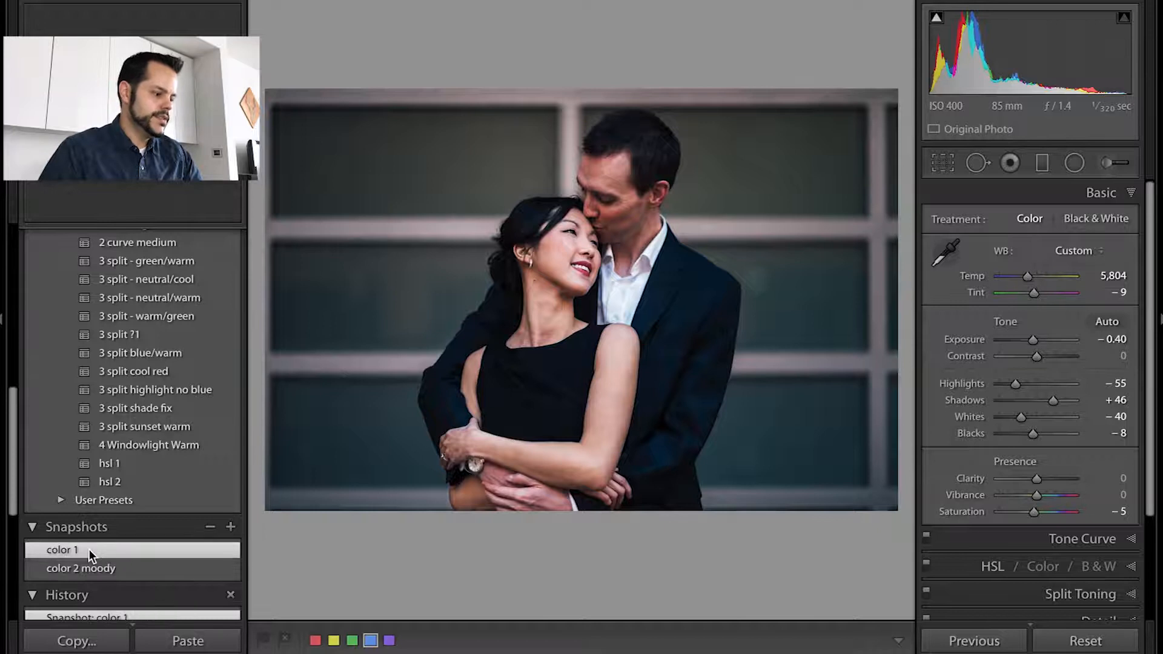
click(1090, 220)
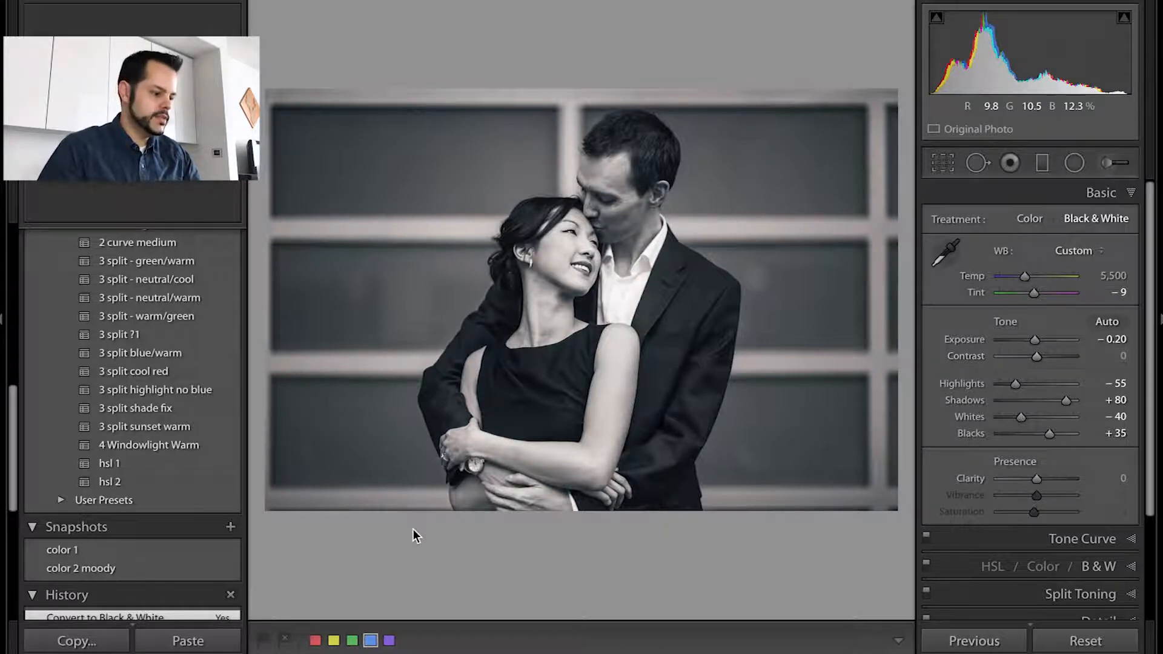
click(229, 528)
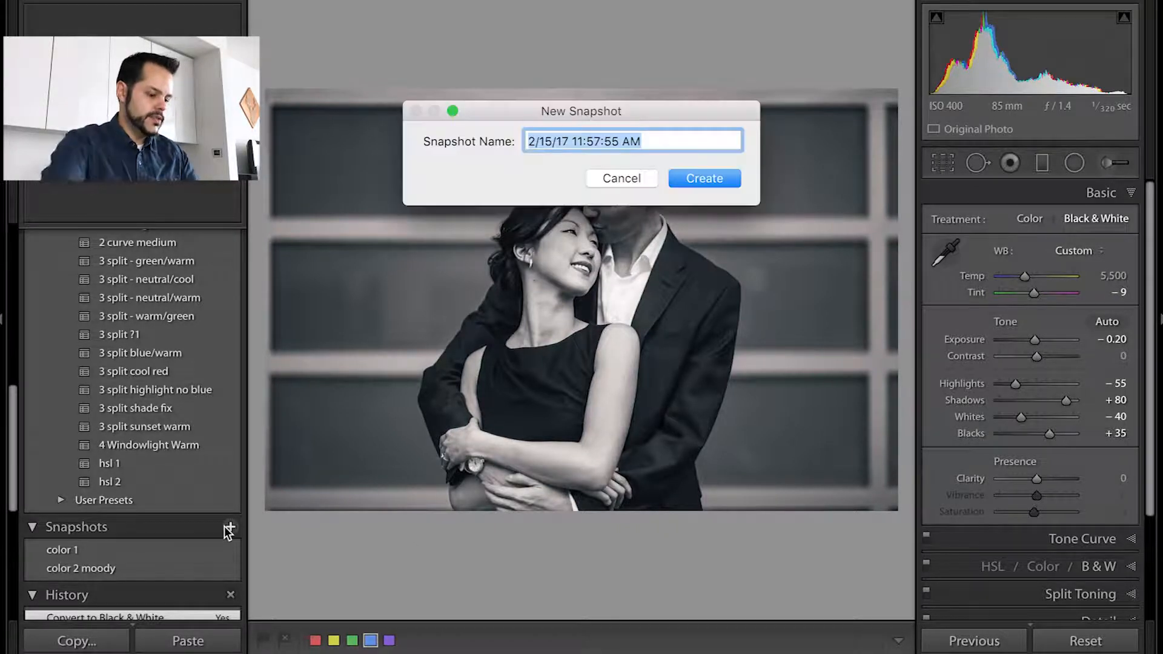
text(b)
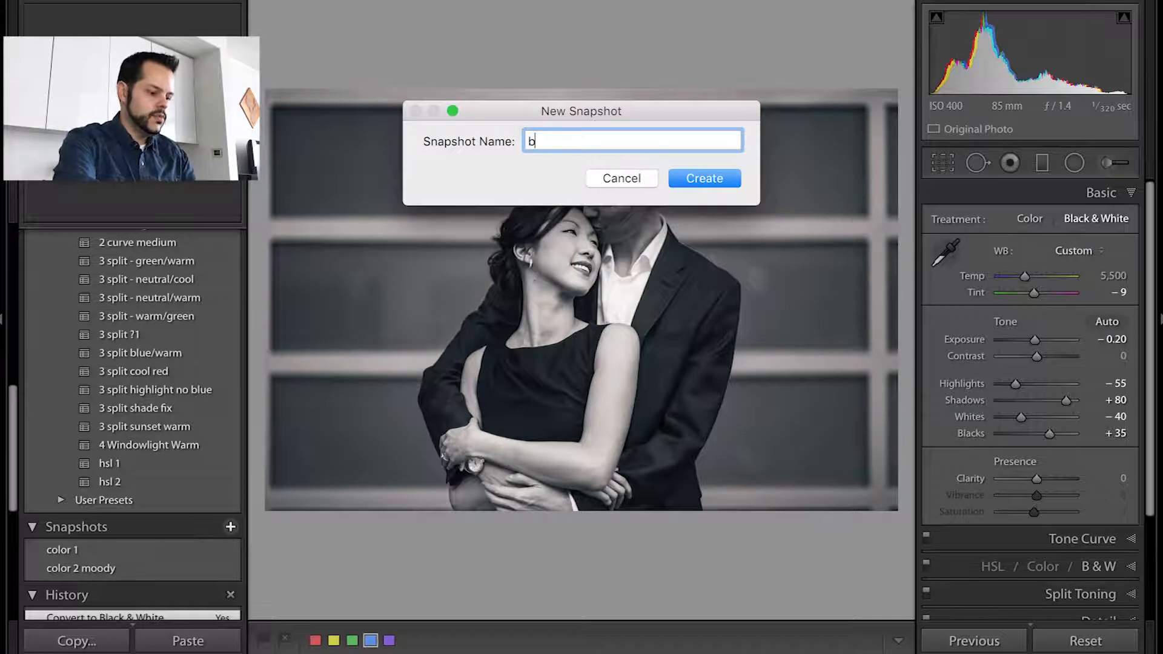
text(w)
key(Return)
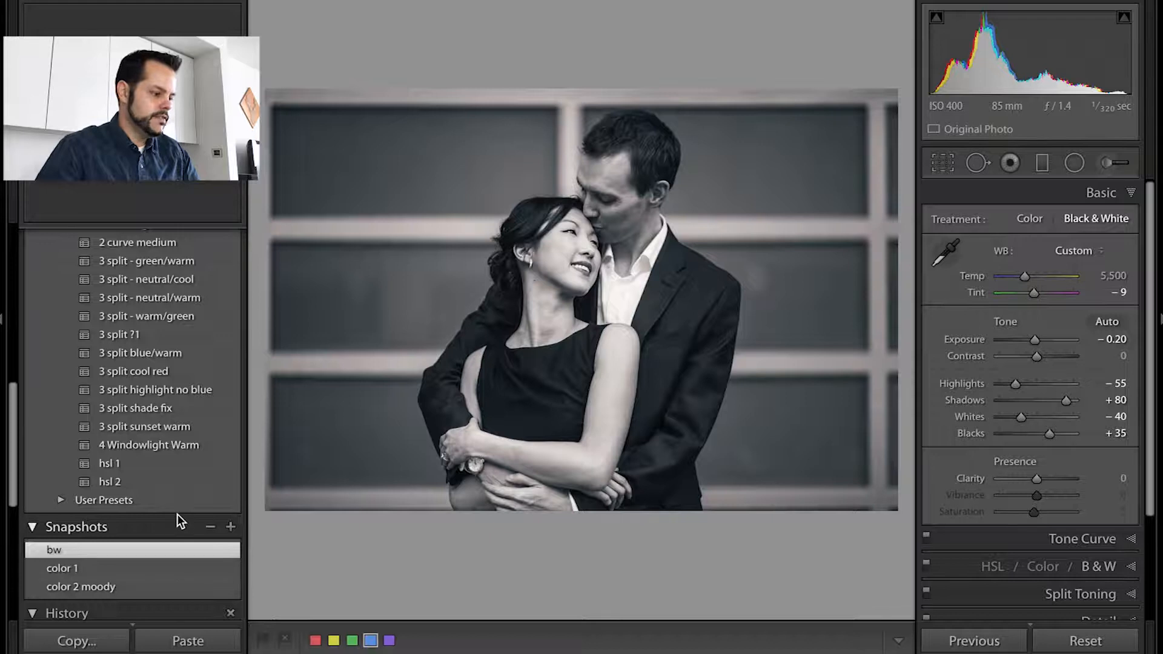
Compare the bw, color 1 and color 2 moody snapshots by switching among them, ending on bw
scroll(177, 515, down, 3)
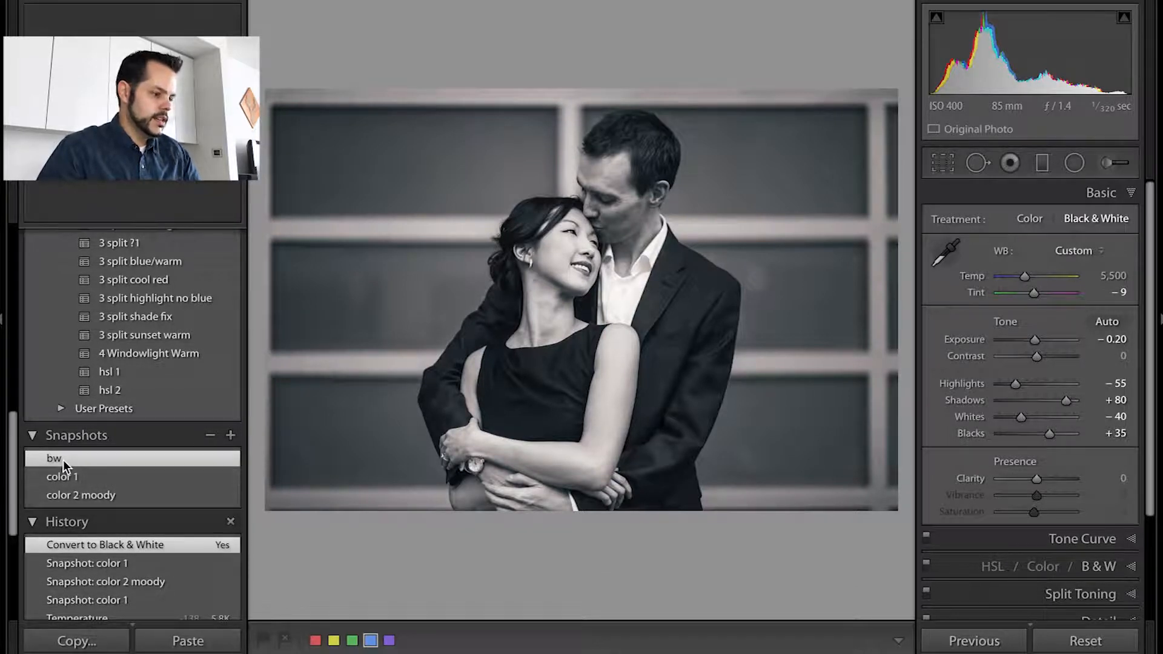
click(74, 476)
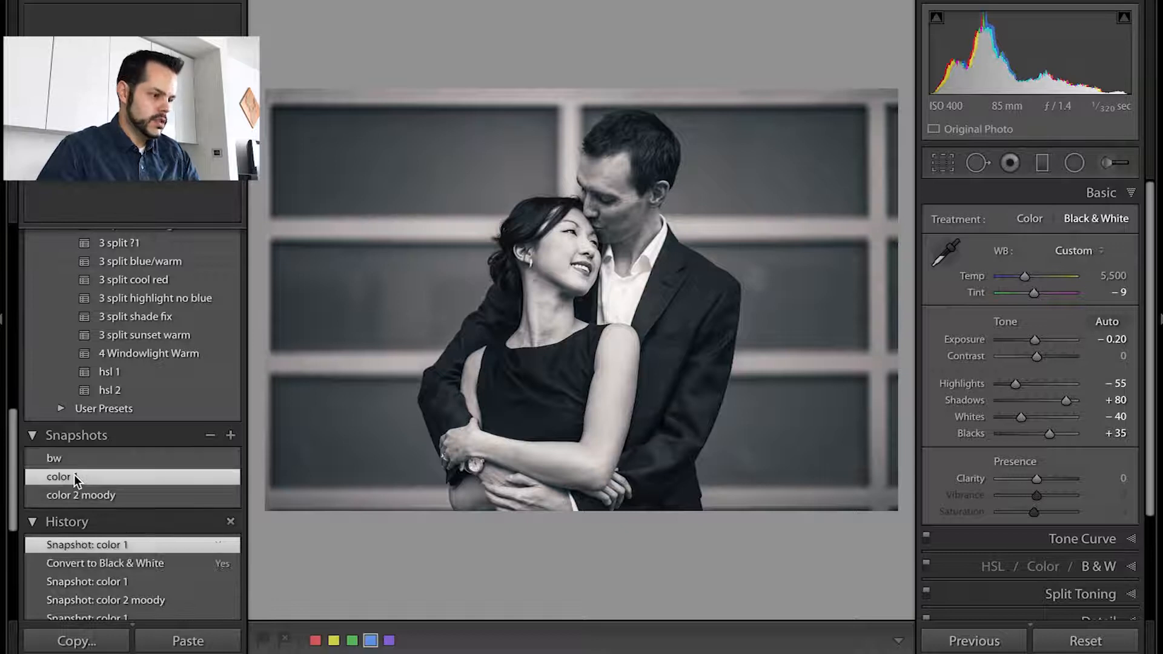
click(79, 496)
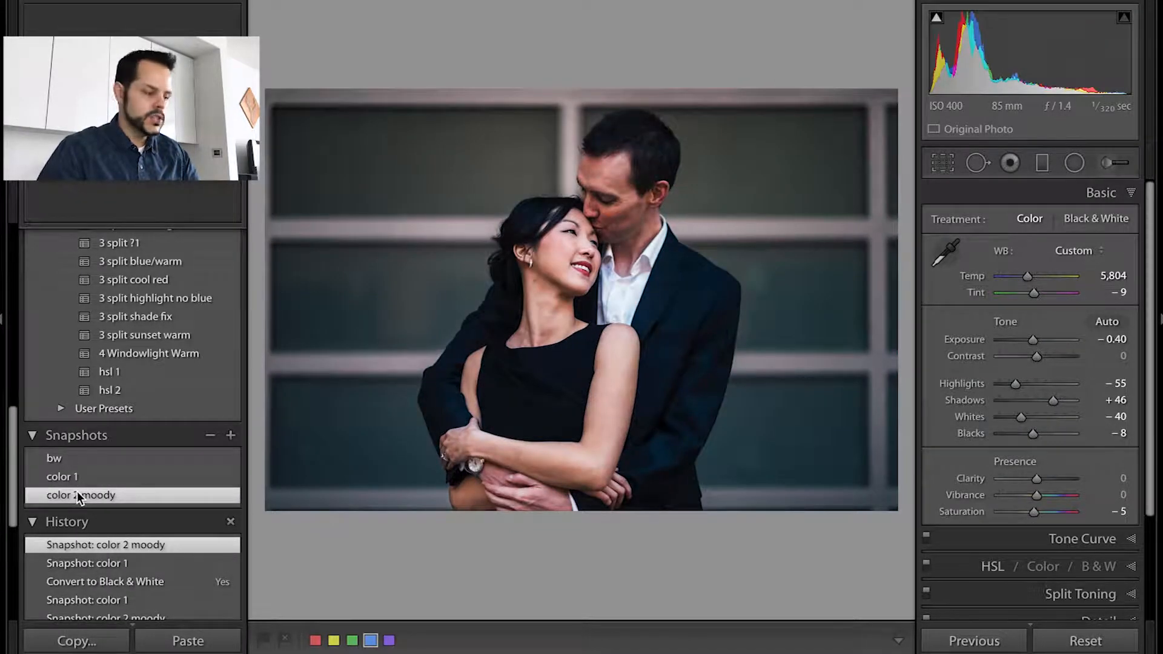
click(71, 460)
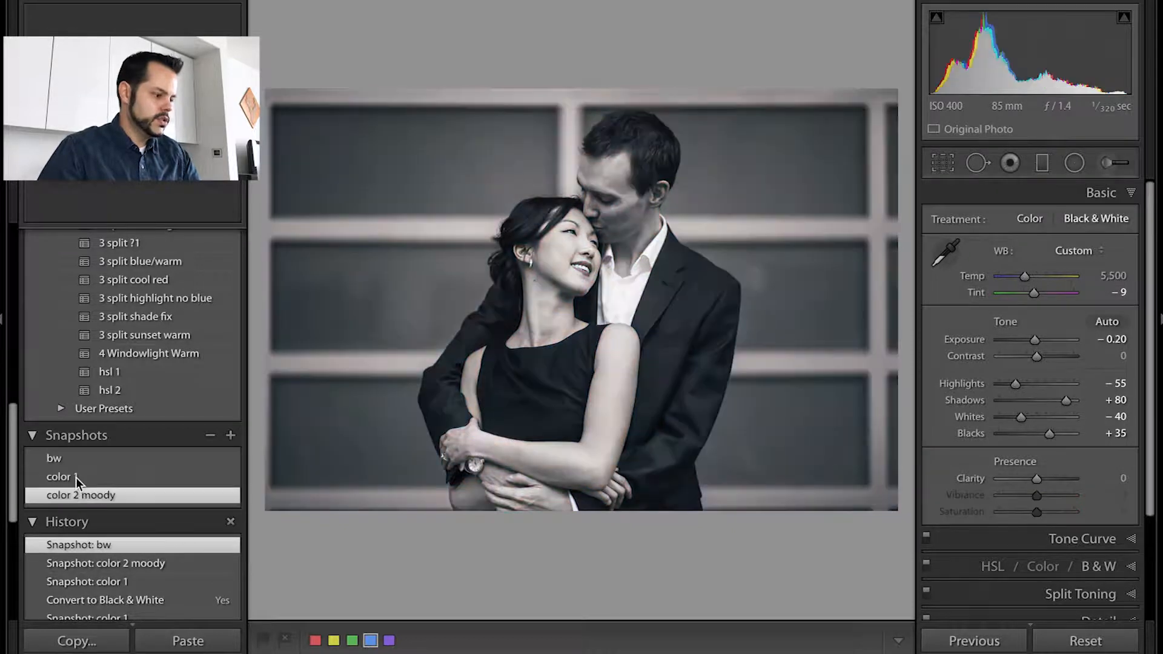
click(75, 478)
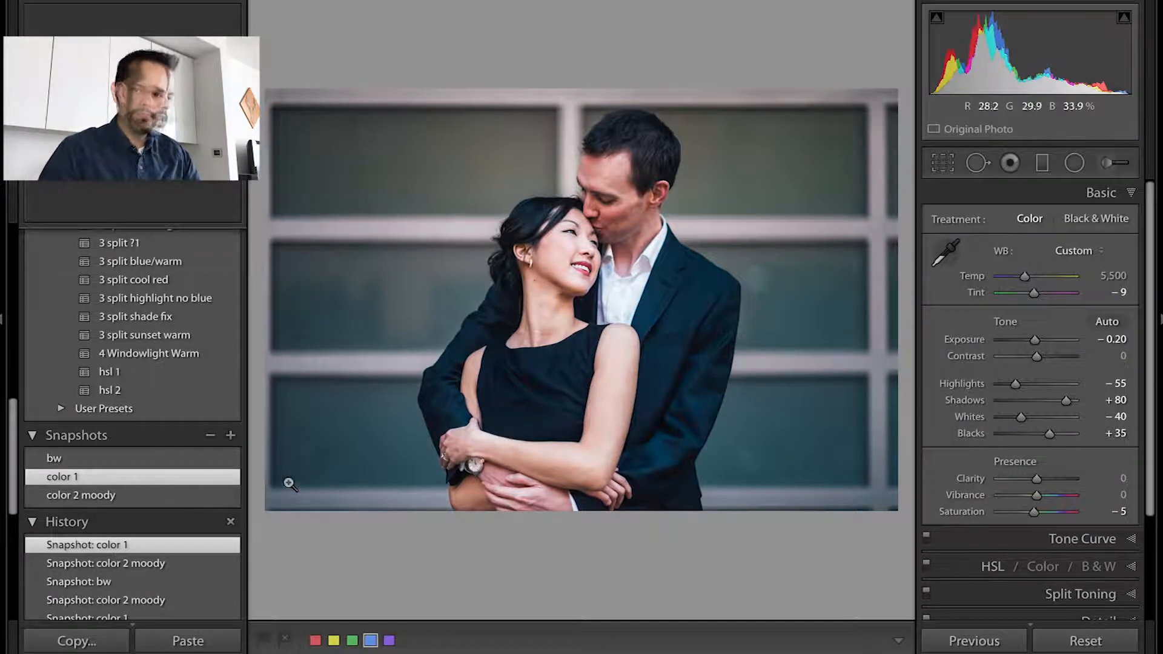
click(86, 458)
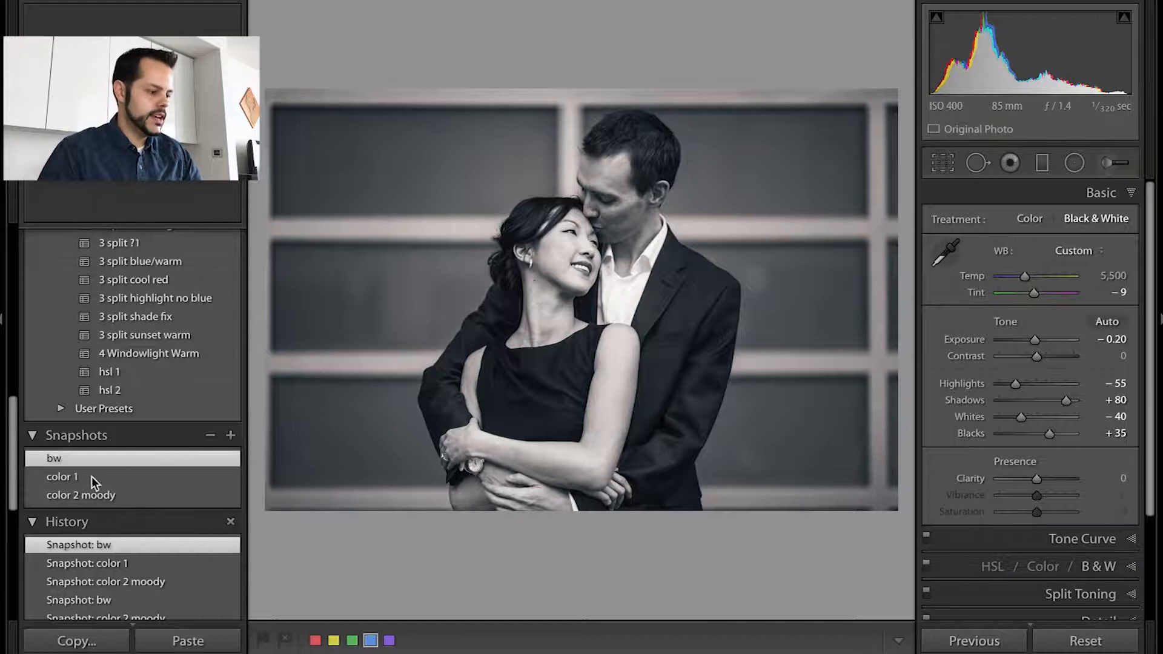
click(71, 479)
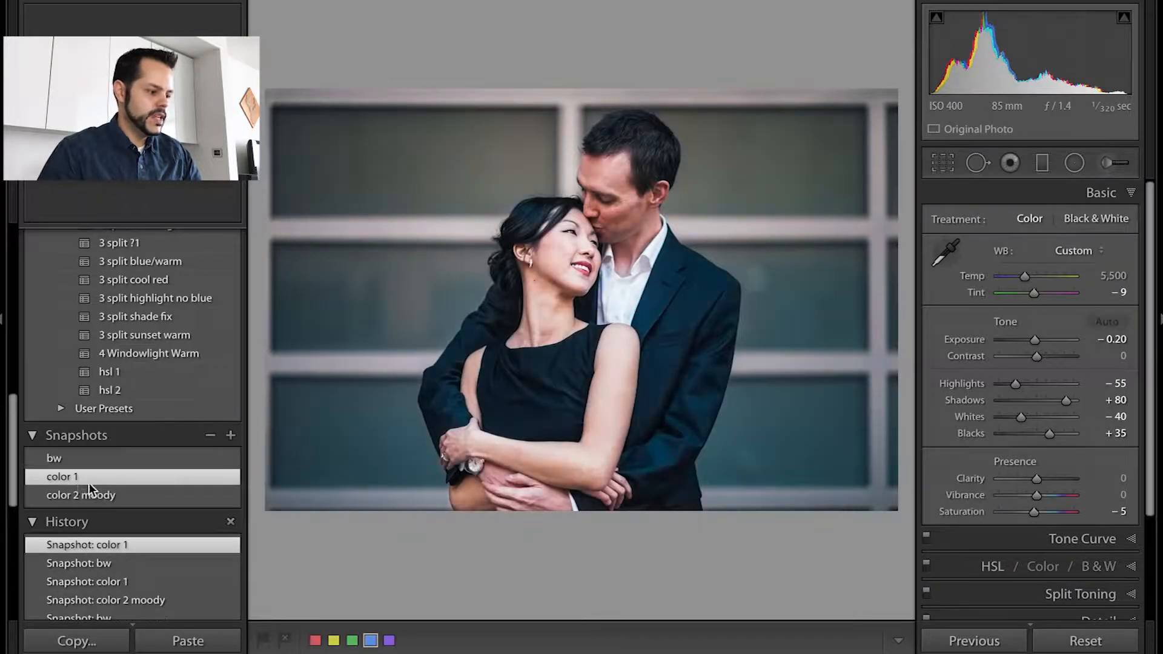
click(86, 493)
click(85, 472)
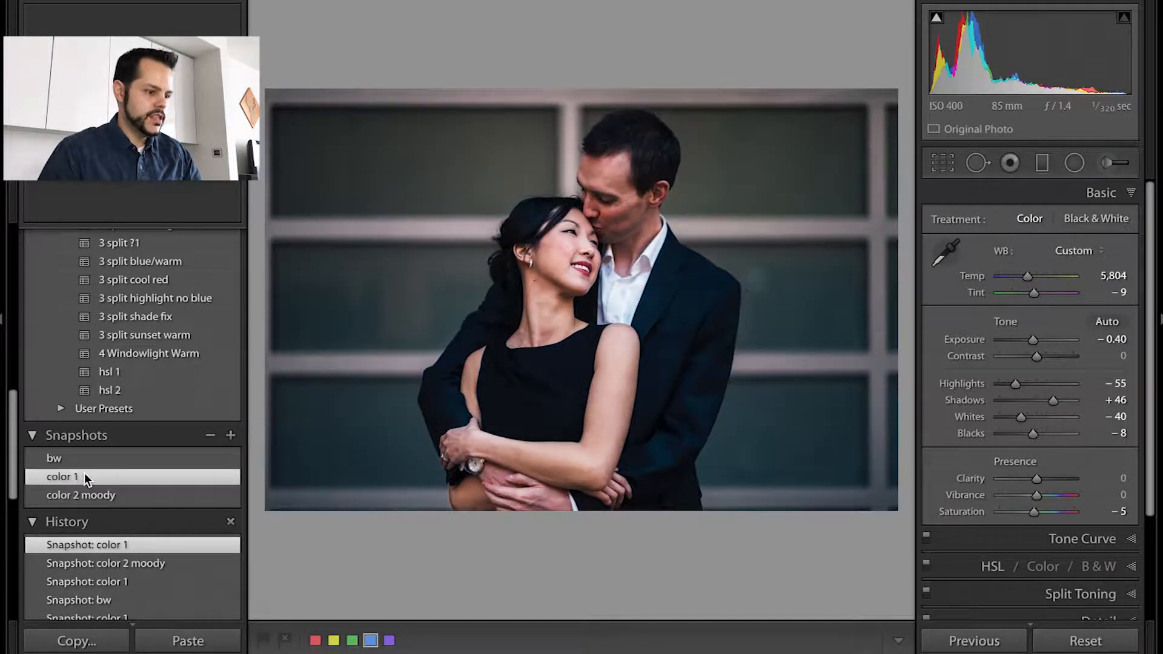
click(78, 458)
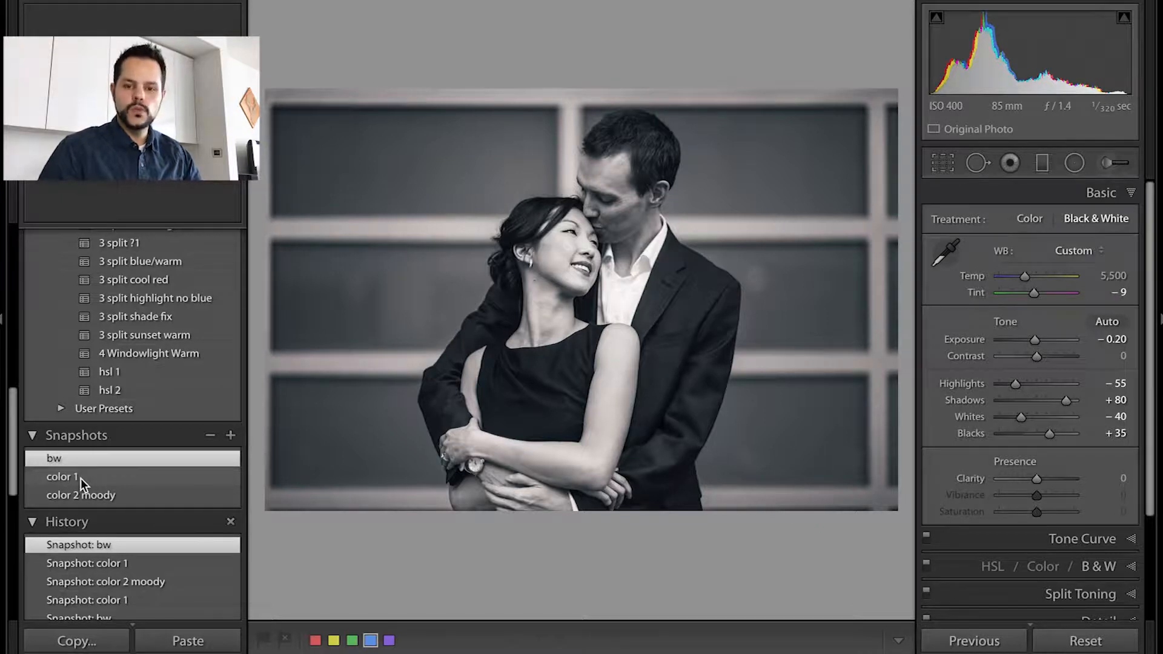
Review the color 1 and color 2 moody snapshots, and delete the bw snapshot
click(81, 479)
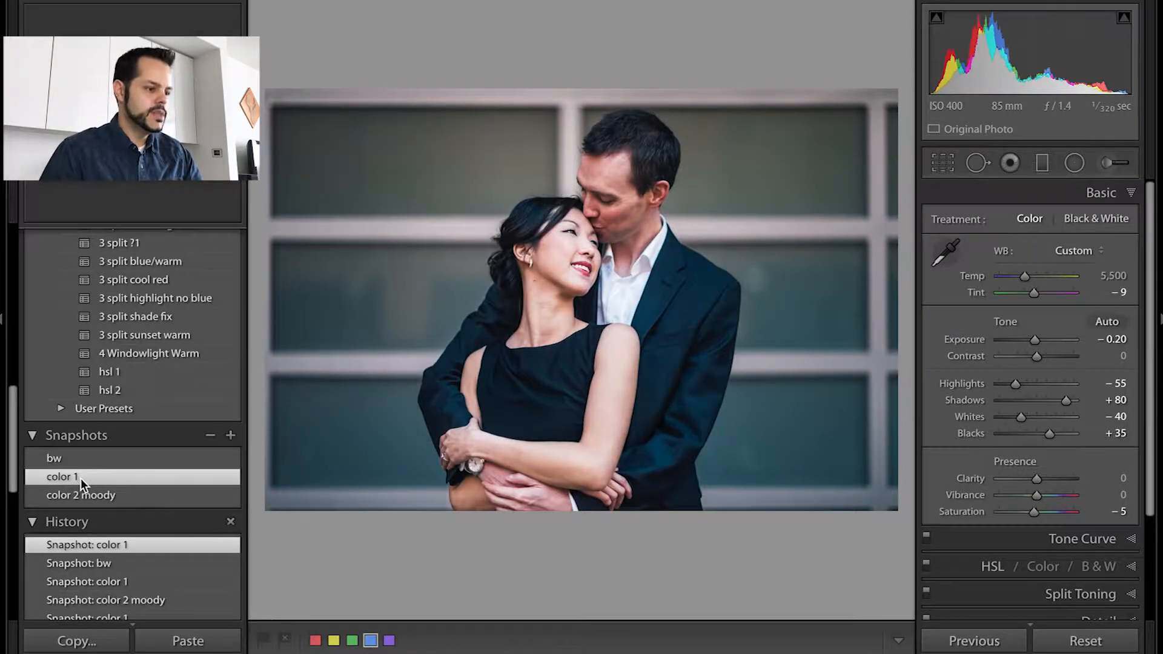
click(89, 496)
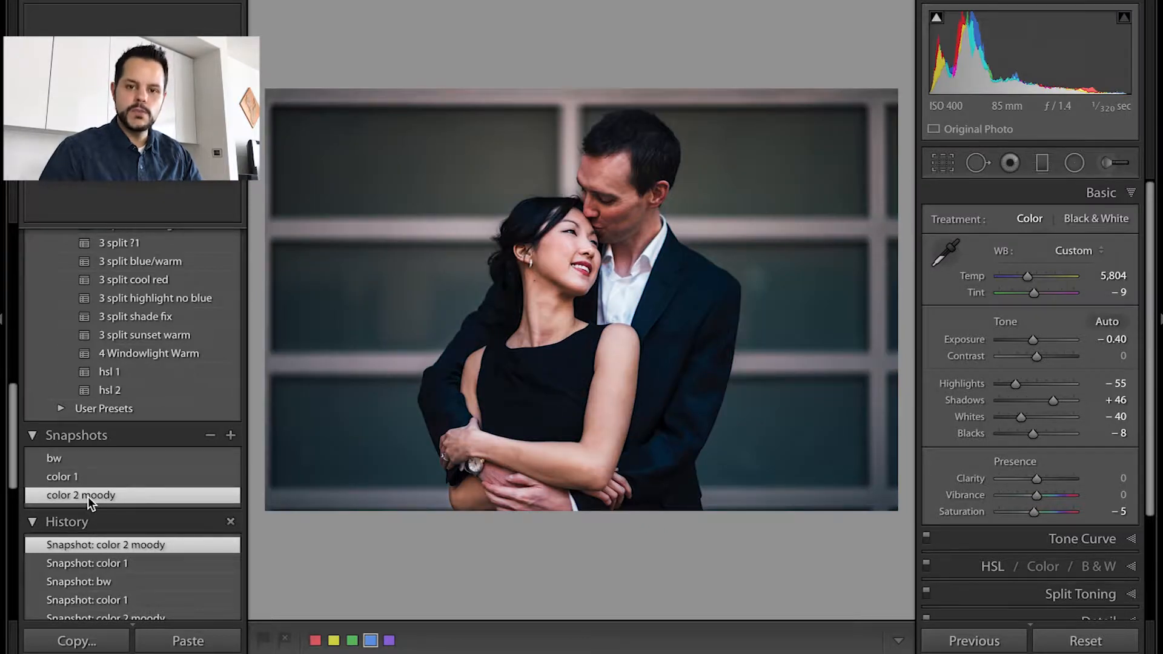
click(63, 459)
click(209, 435)
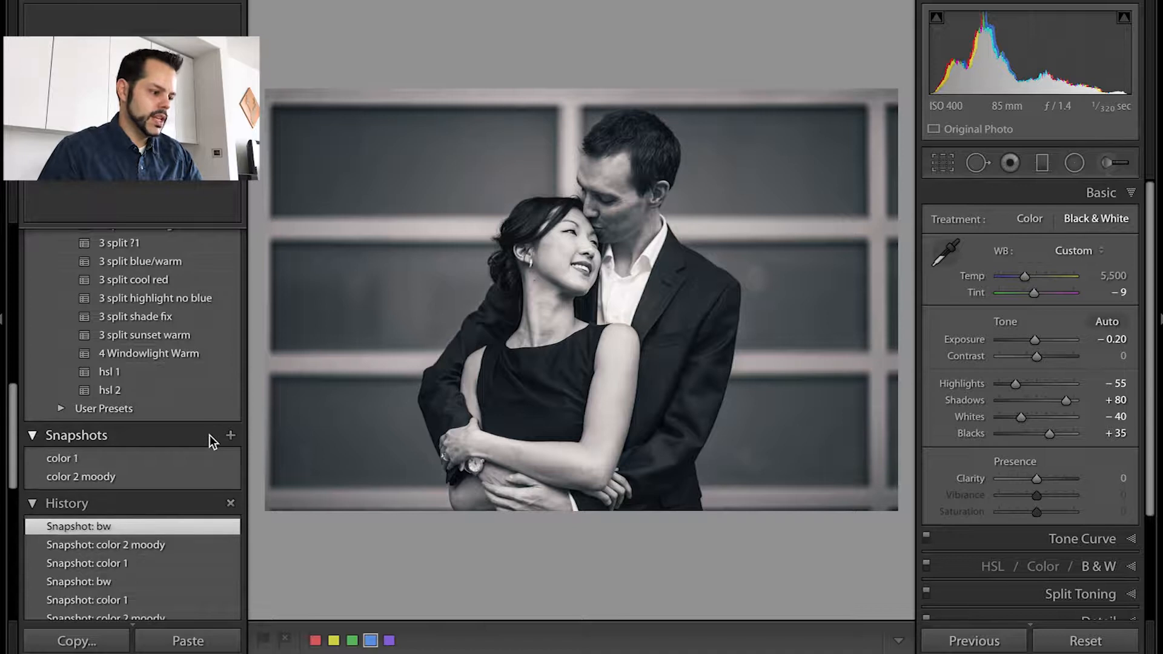
Rename the color 2 moody snapshot as "color 2"
right_click(82, 481)
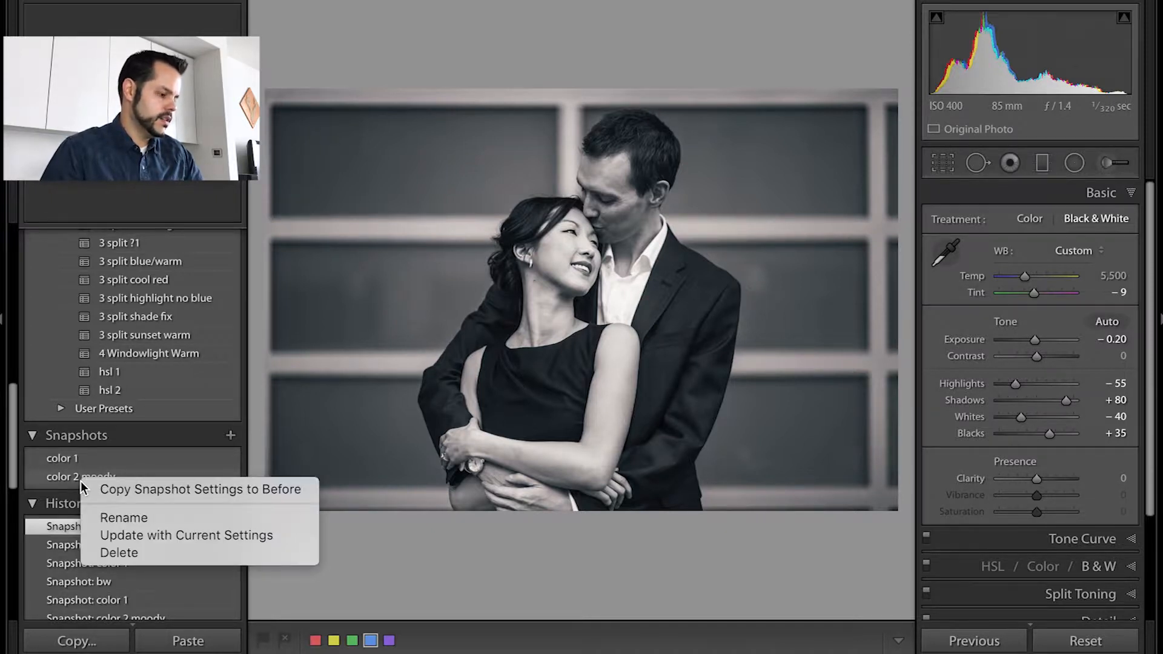
click(107, 520)
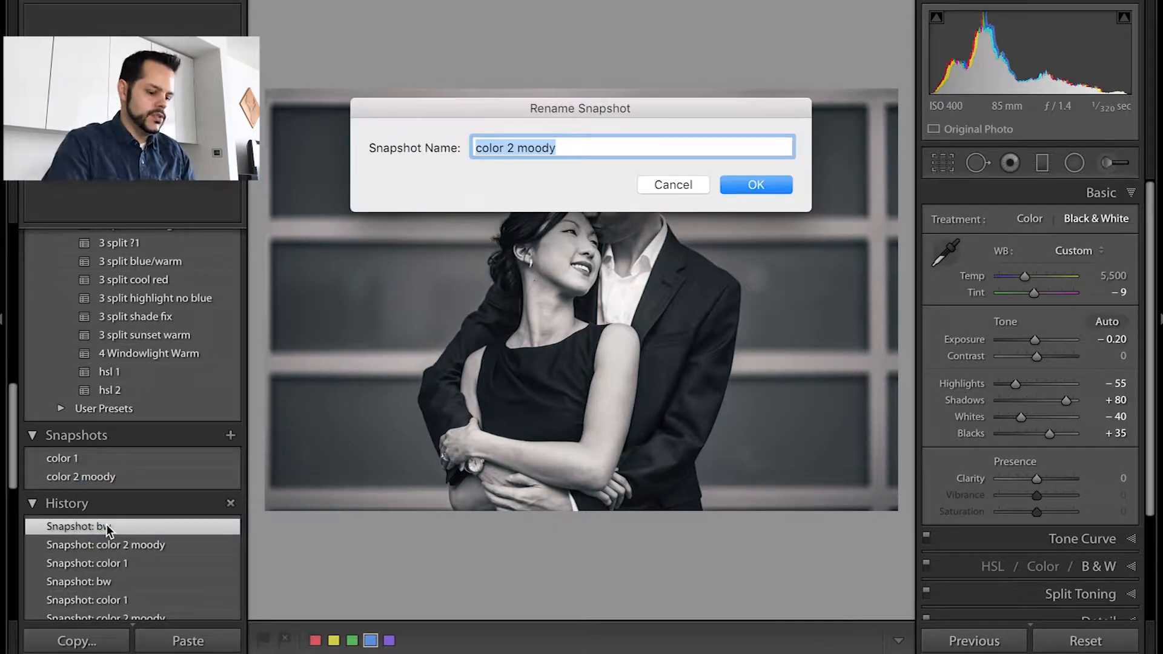
key(Right)
key(alt+shift+Left)
key(BackSpace)
key(BackSpace)
key(Return)
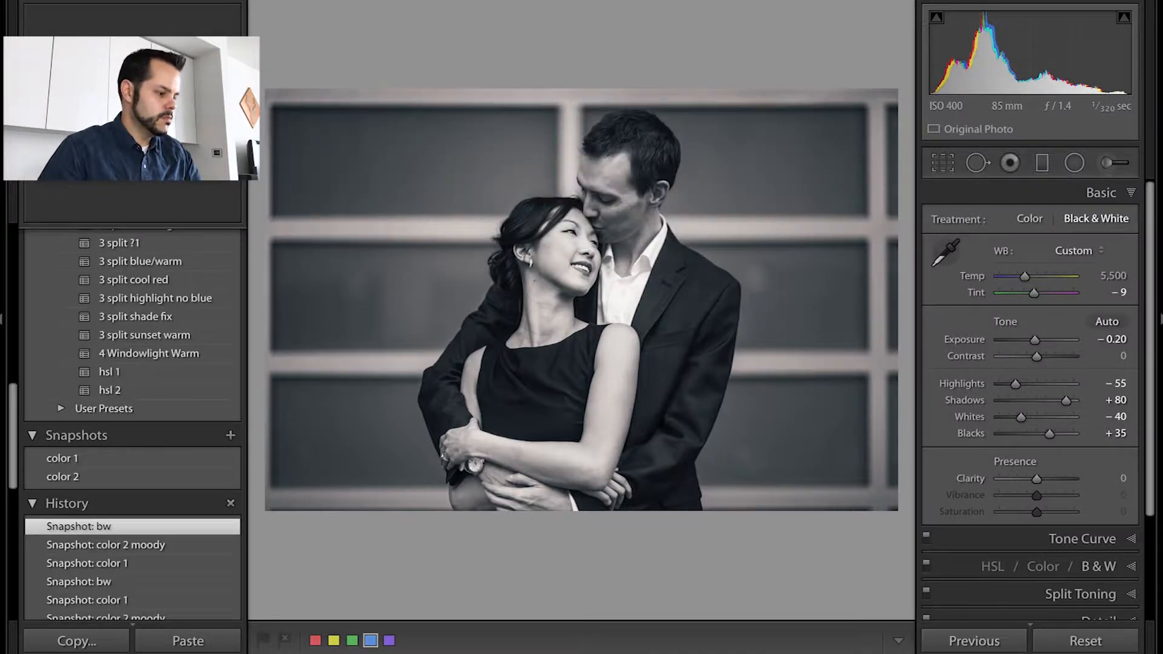
Delete the color 2 snapshot after viewing it against color 1, and return the portrait to the color 1 snapshot
click(83, 460)
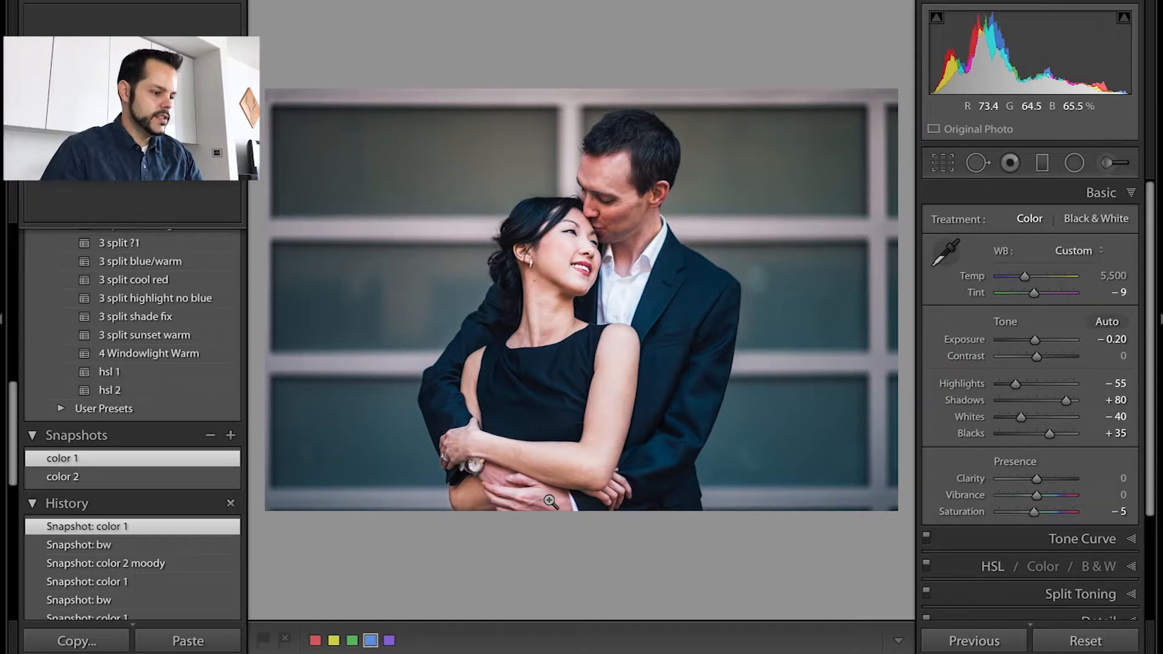
click(99, 478)
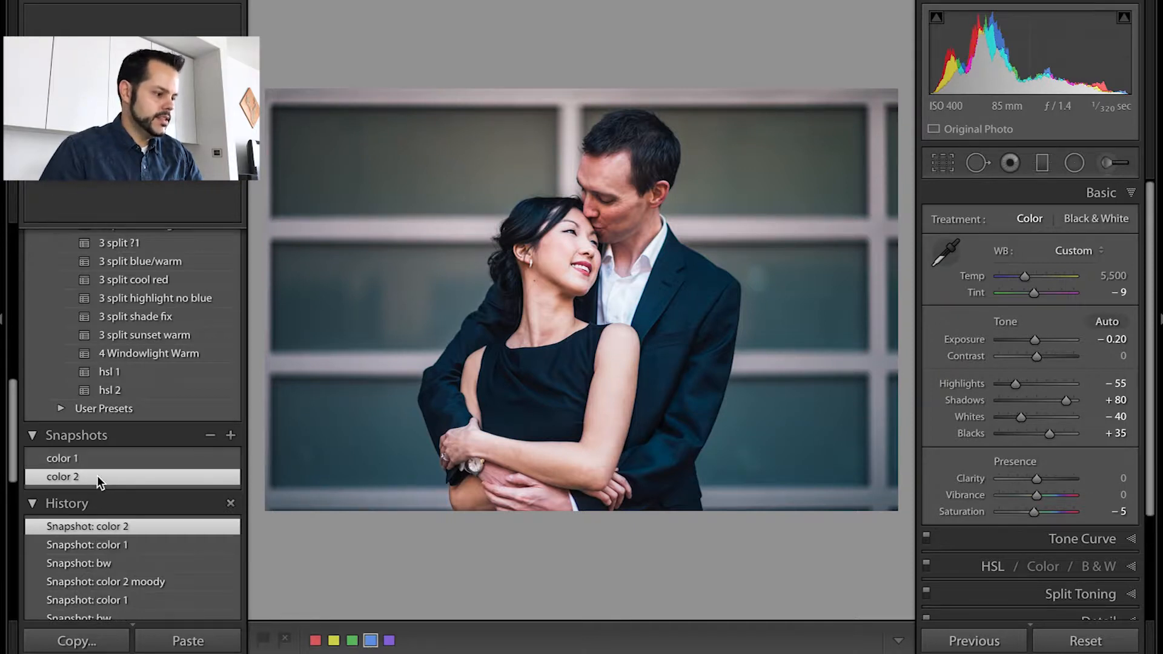
click(212, 437)
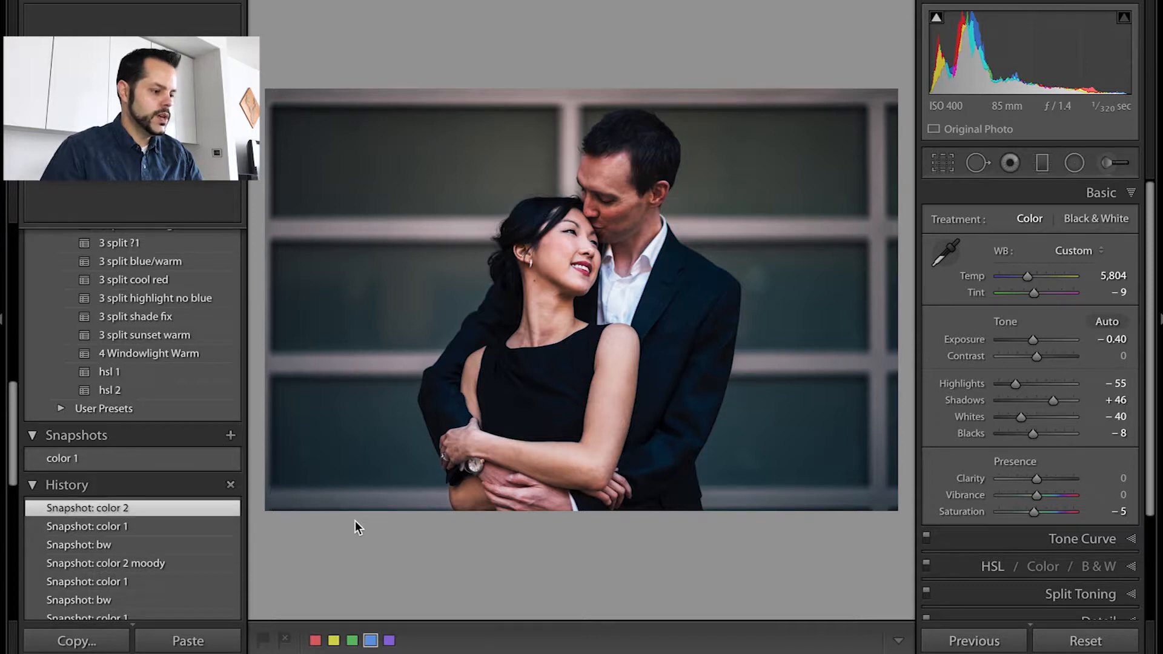
click(119, 458)
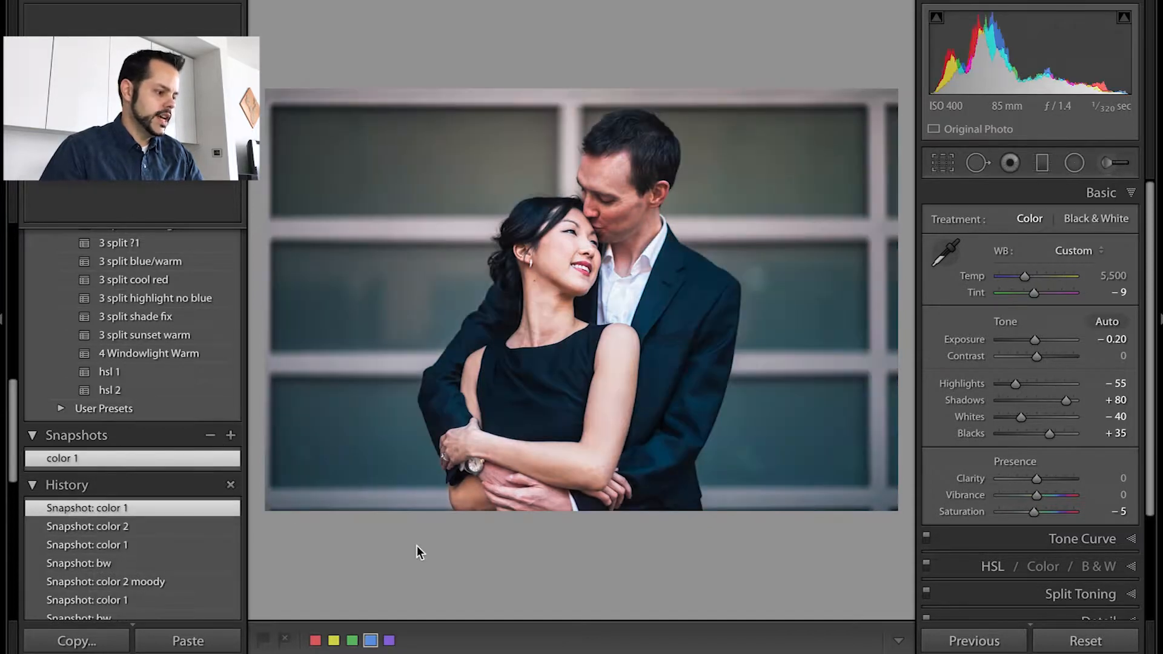